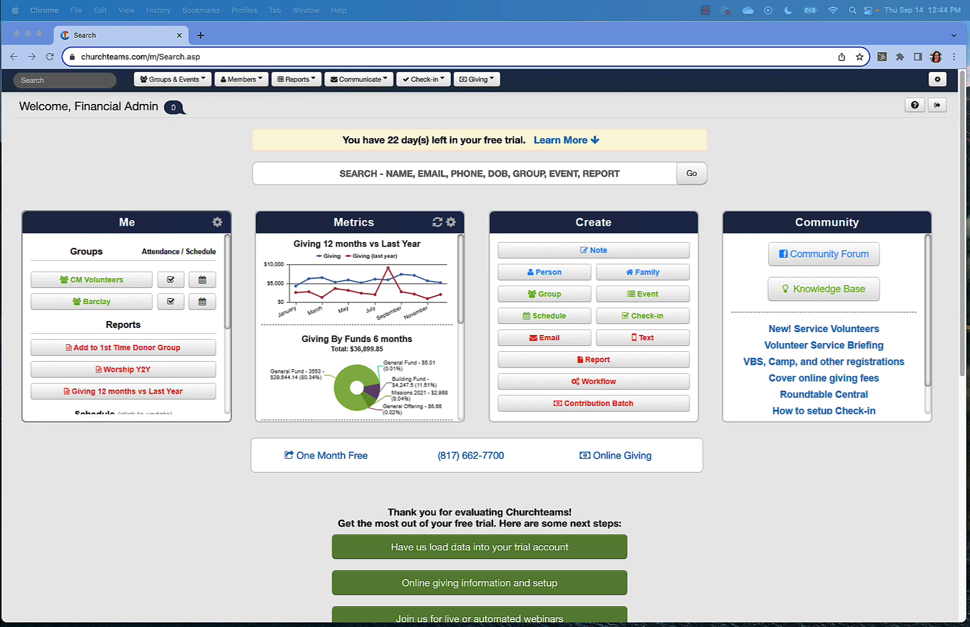
- Browse the full list of groups under Groups & Events
click(172, 79)
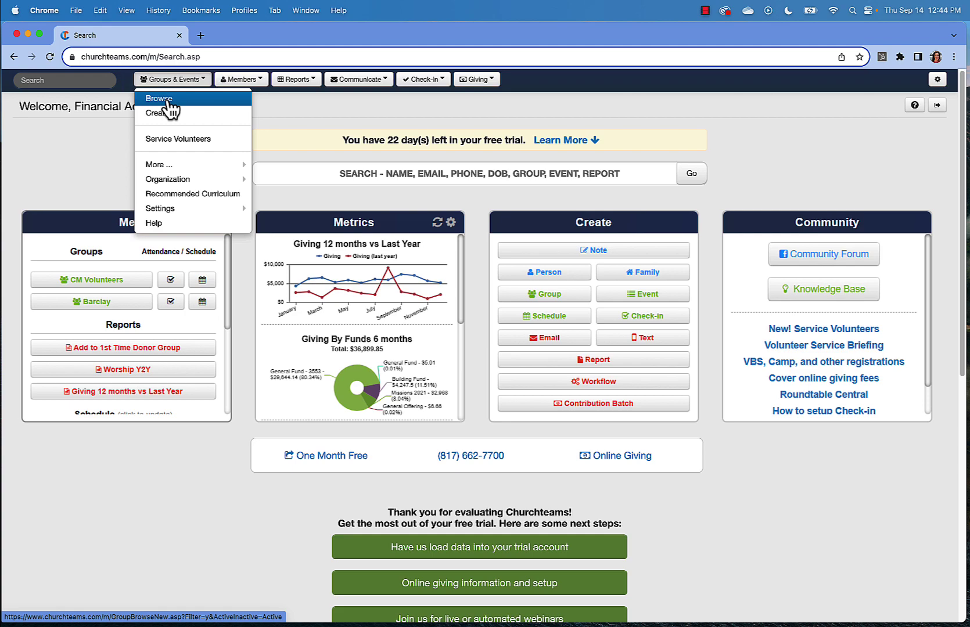
click(168, 99)
scroll(273, 221, down, 15)
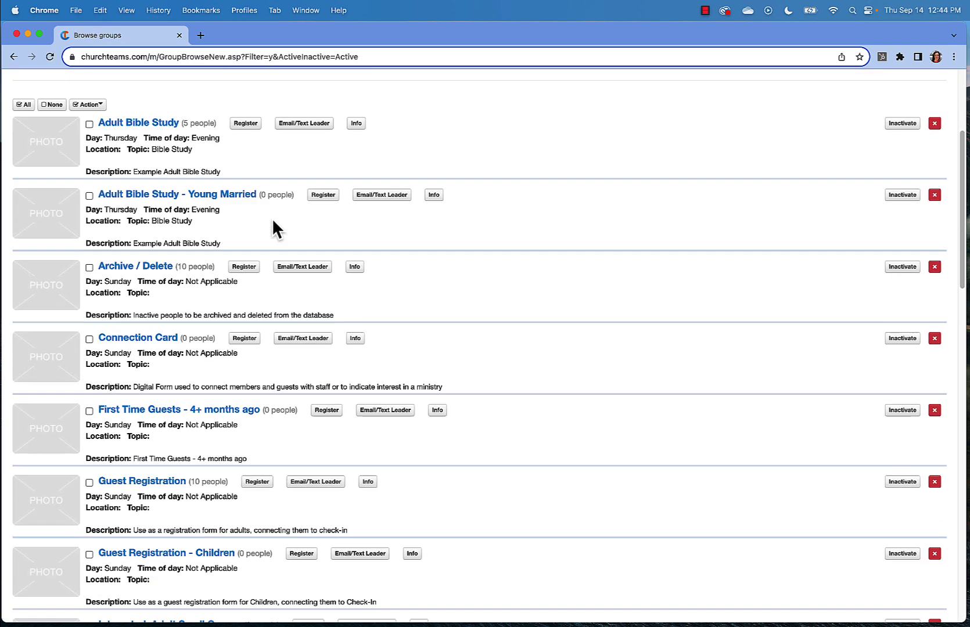
scroll(274, 219, down, 10)
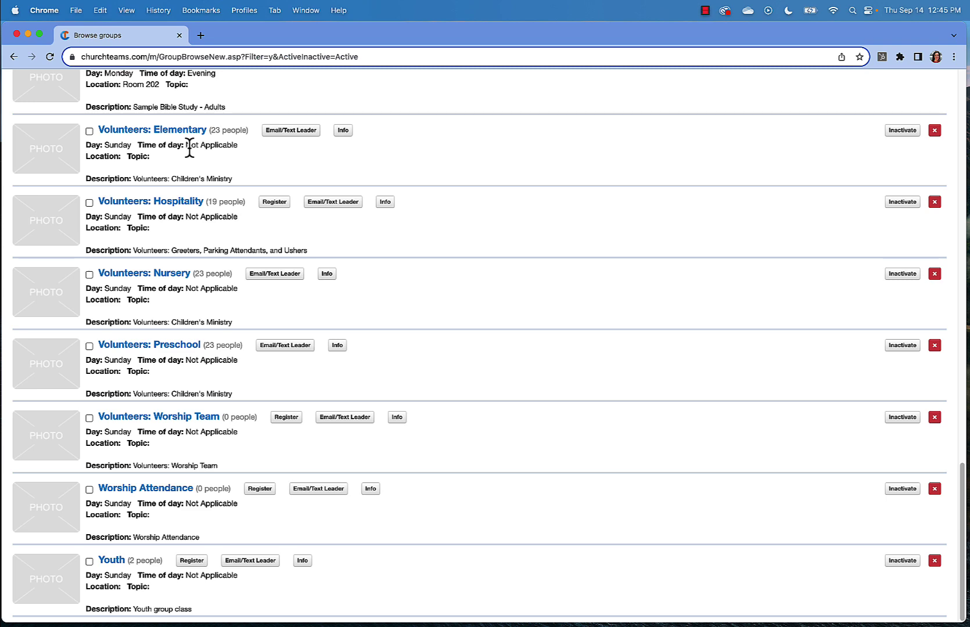
- Return to the dashboard and review the Customize Group Roles table under Settings > Group Roles
key(super+bracketleft)
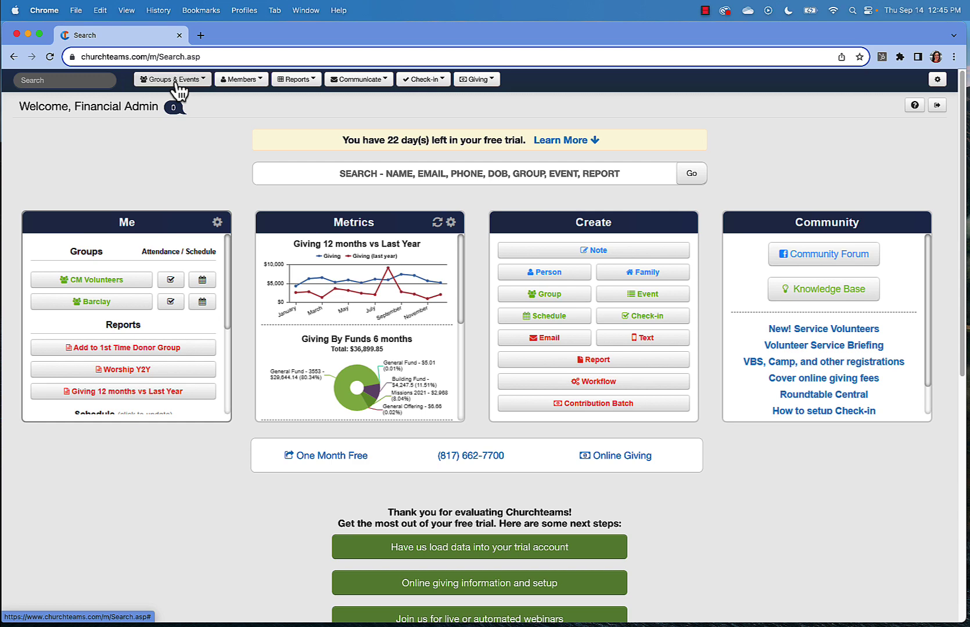
click(177, 87)
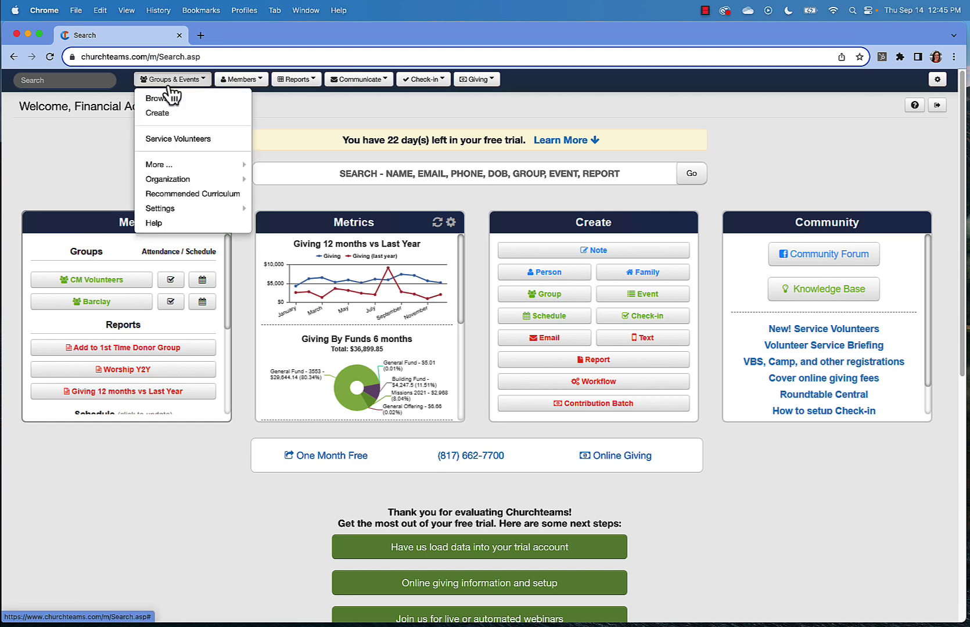
mouse_move(201, 211)
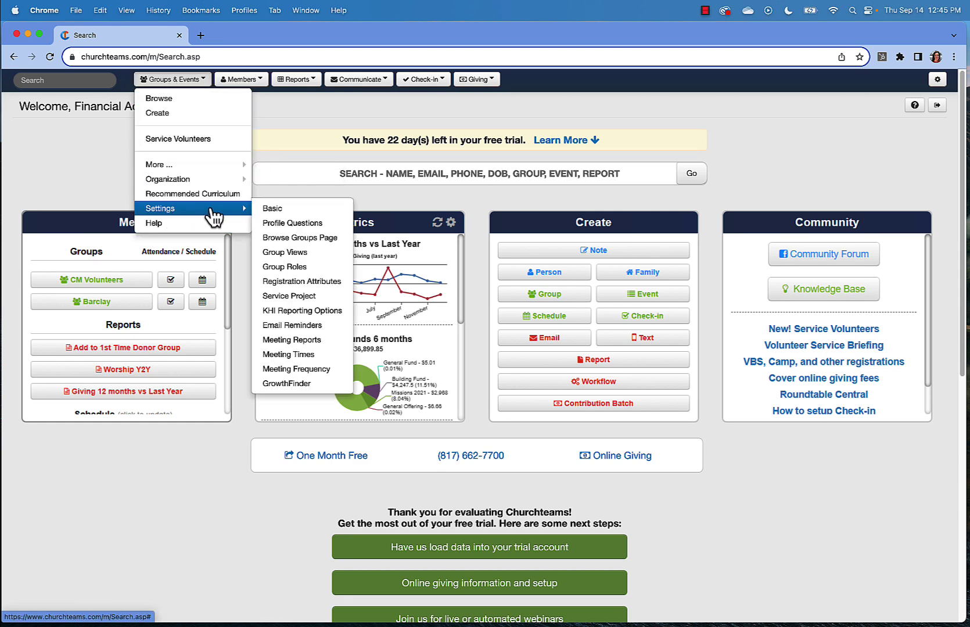
click(293, 266)
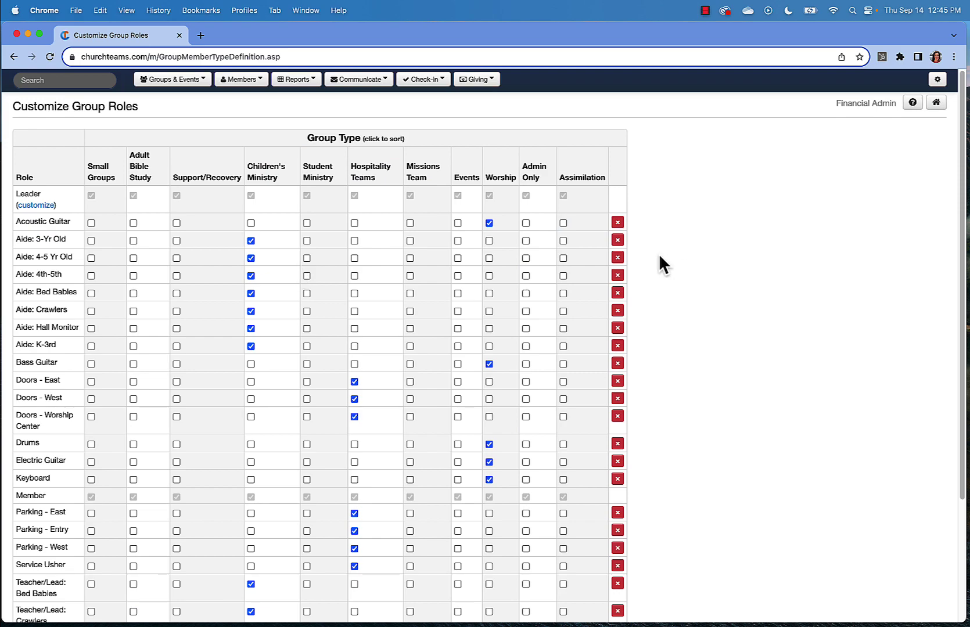
scroll(659, 262, down, 2)
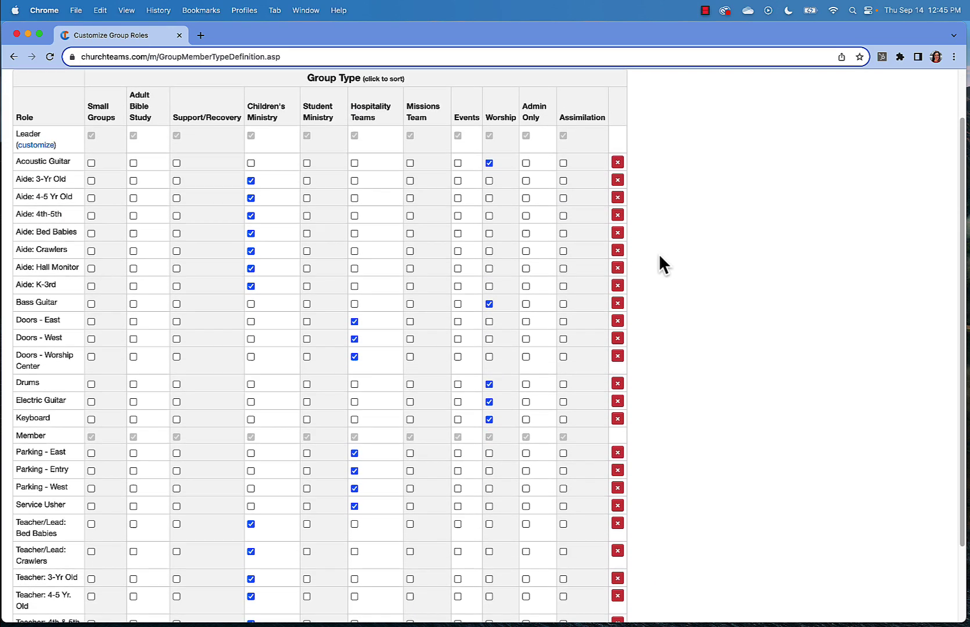
scroll(659, 255, down, 1)
scroll(660, 256, down, 3)
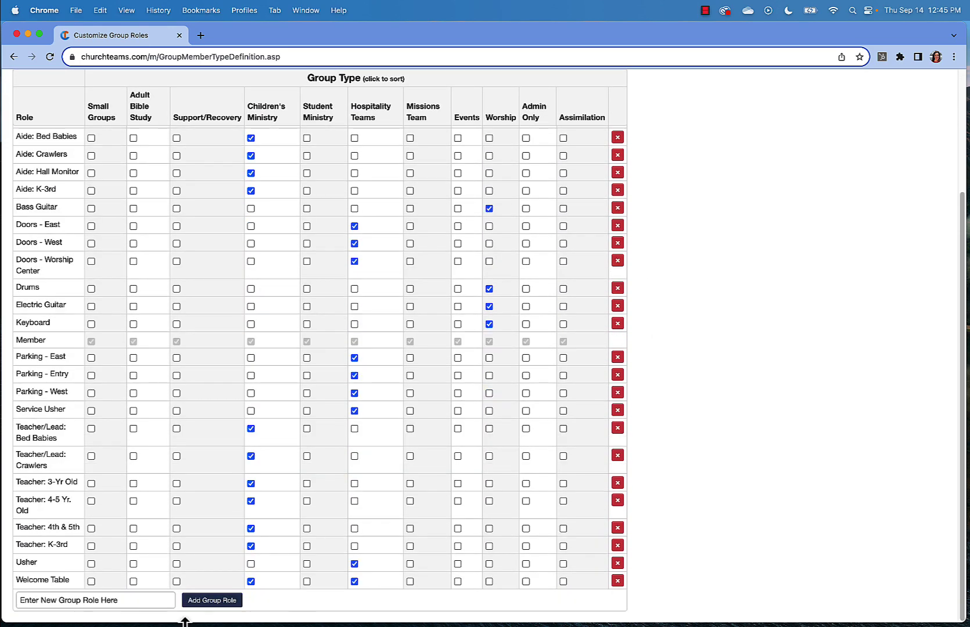
drag(117, 600, 2, 607)
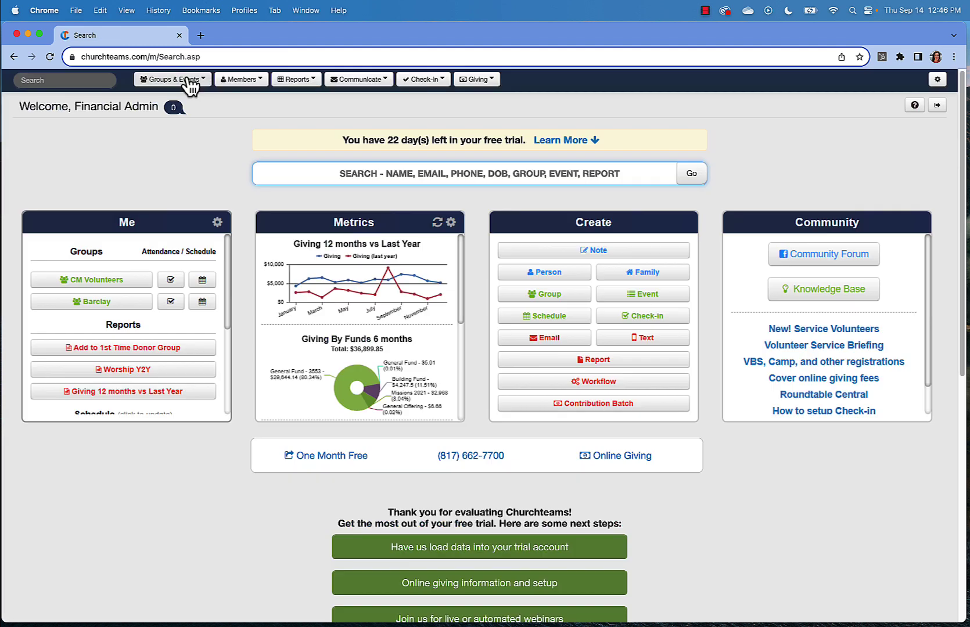
- Go to Groups & Events > Service Volunteers to see the existing templates
click(190, 80)
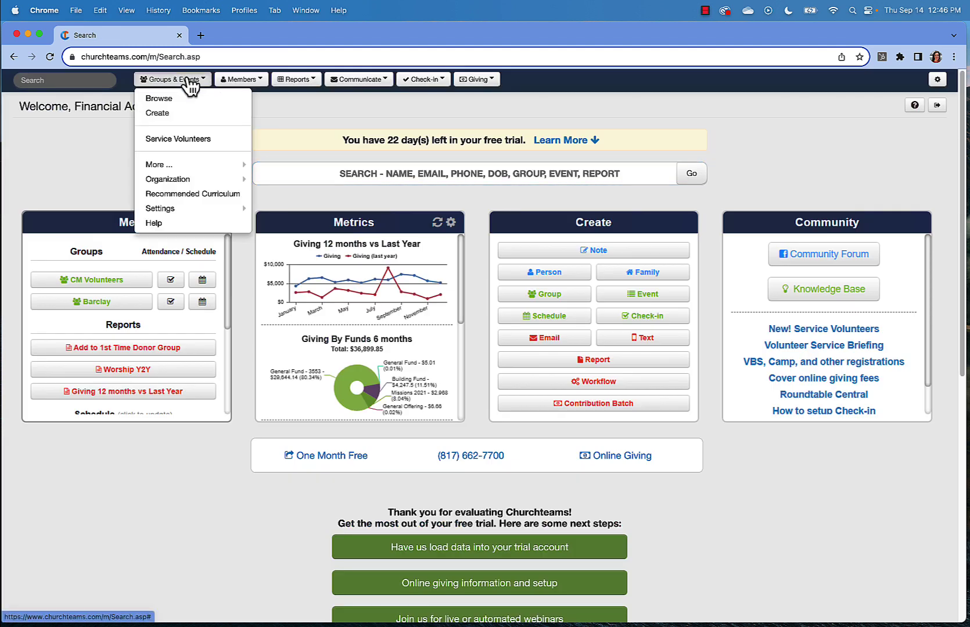
click(189, 141)
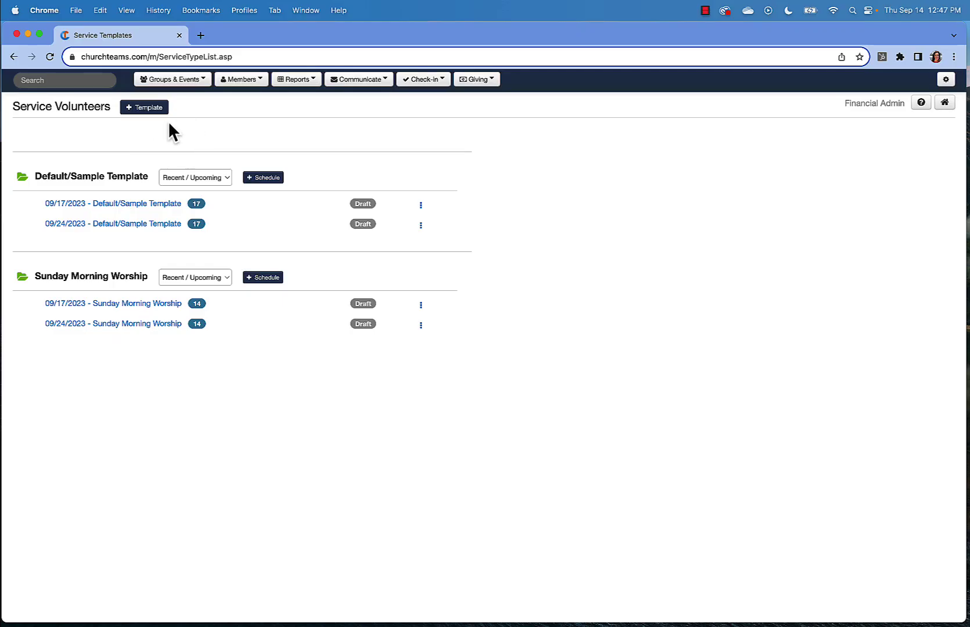
- Create a service template named 'Sunday - Children's Ministry' with a 09:15 AM default time
click(142, 116)
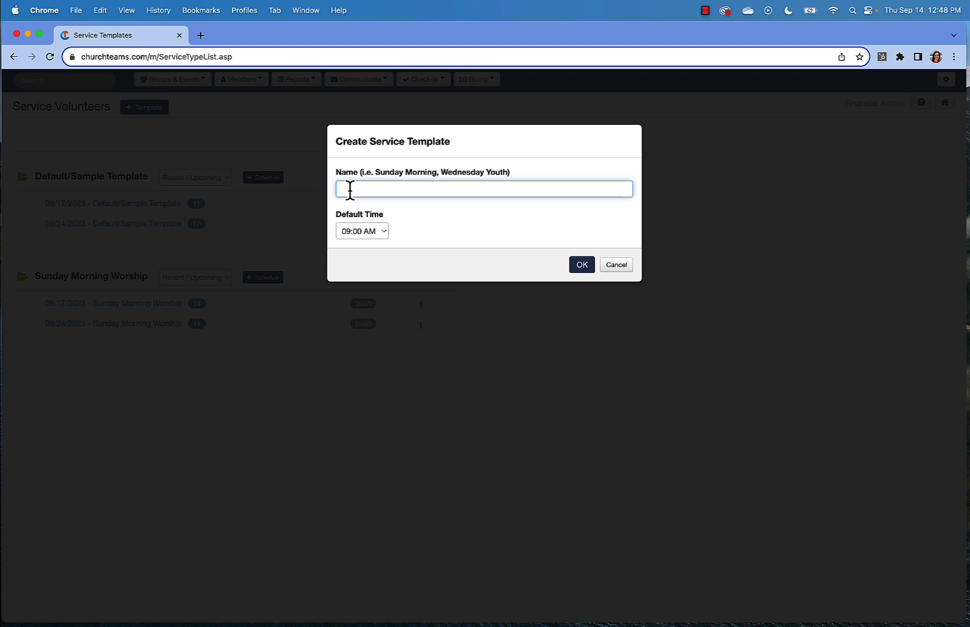
text(Sunday - Children's Ministry)
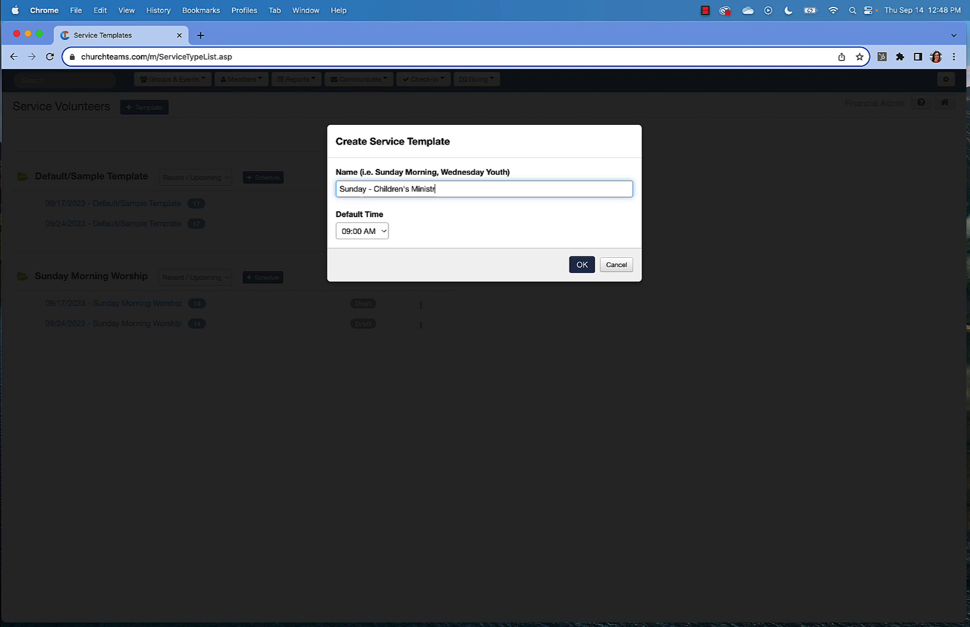
key(Tab)
key(Down)
click(594, 265)
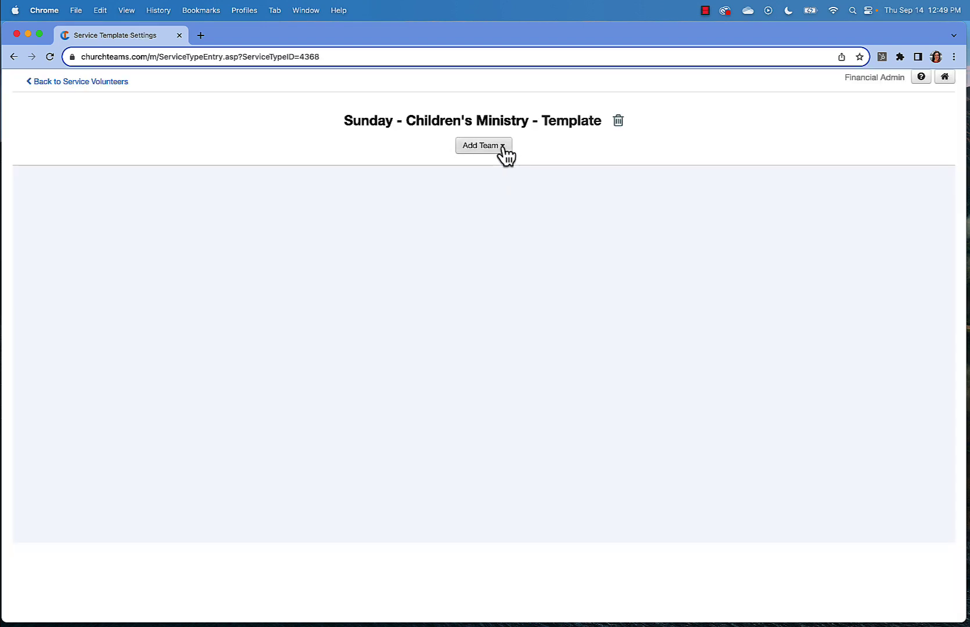
- Add the Volunteers: Elementary team to the template
click(503, 146)
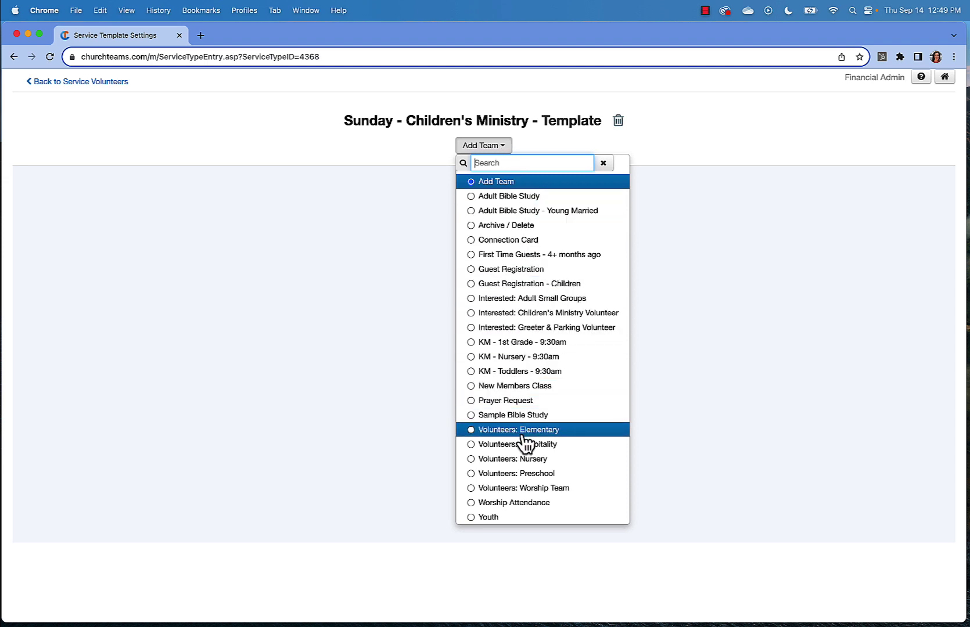
click(473, 434)
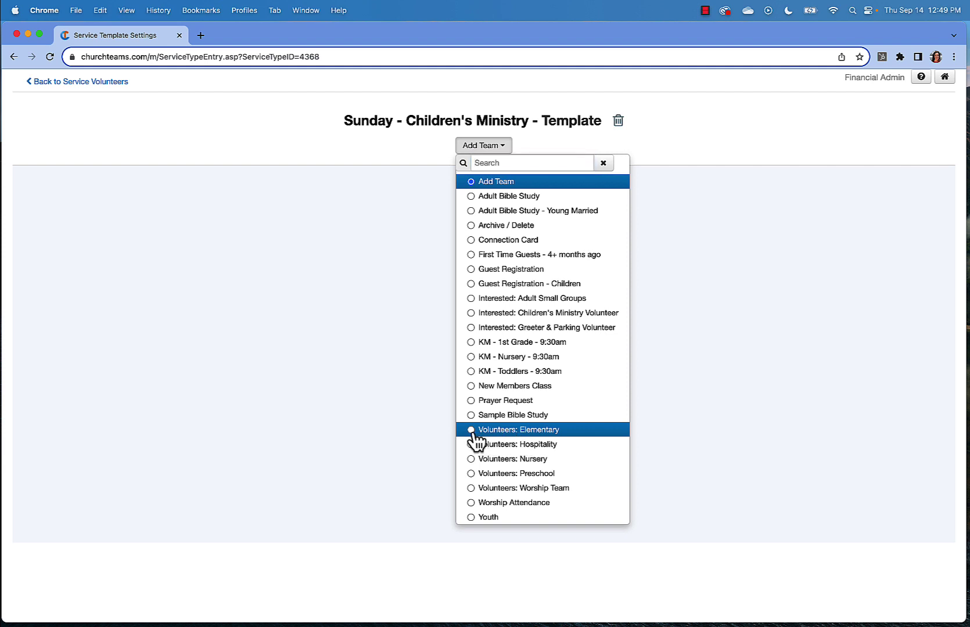
click(475, 433)
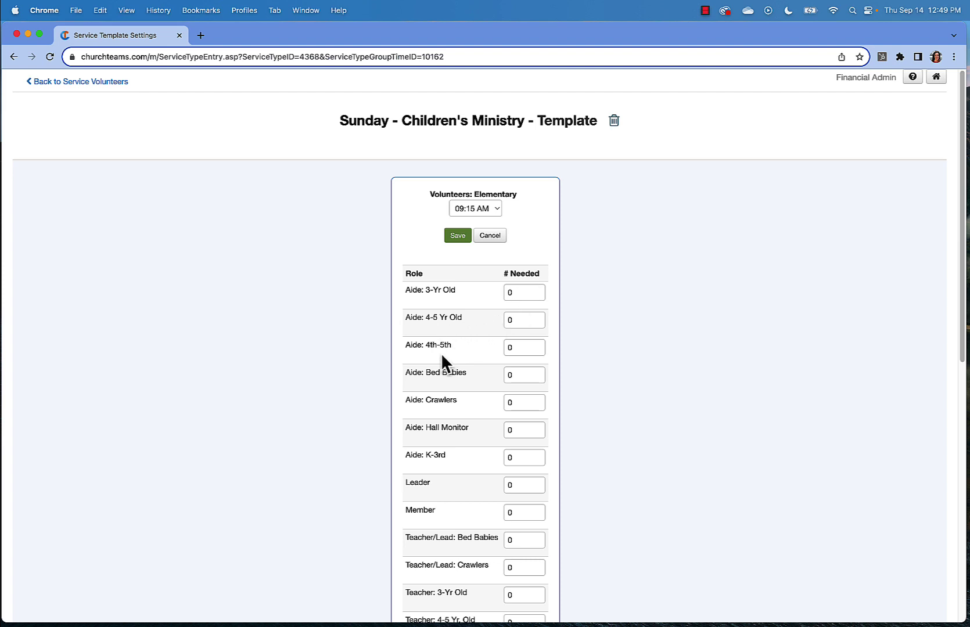
- Raise the Elementary needs for Aide: 4th-5th, Aide: K-3rd (to 2) and one Hall Monitor, then save
click(536, 344)
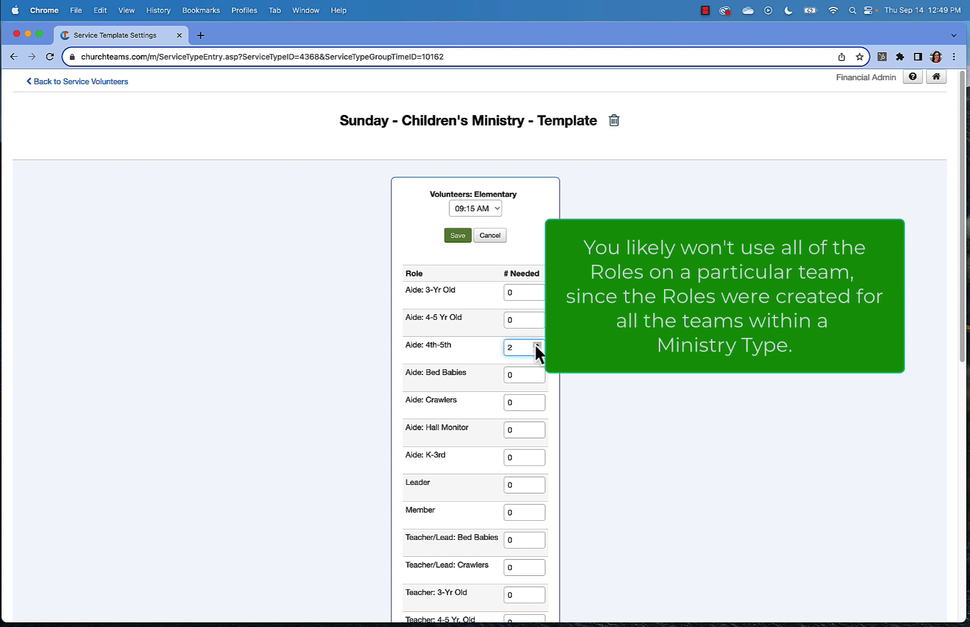
click(538, 455)
click(537, 455)
scroll(537, 451, down, 3)
scroll(537, 450, down, 3)
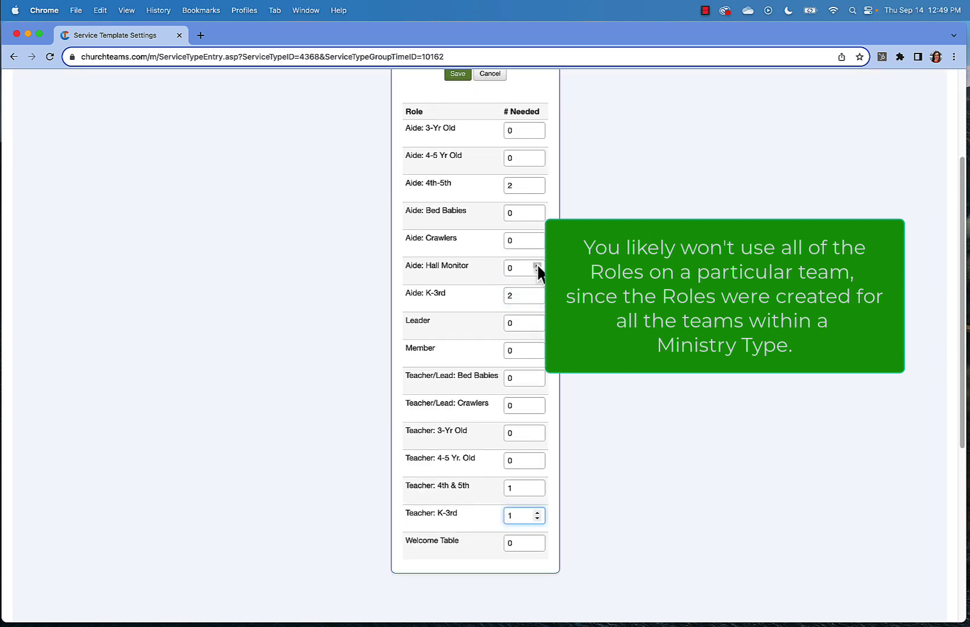
click(536, 265)
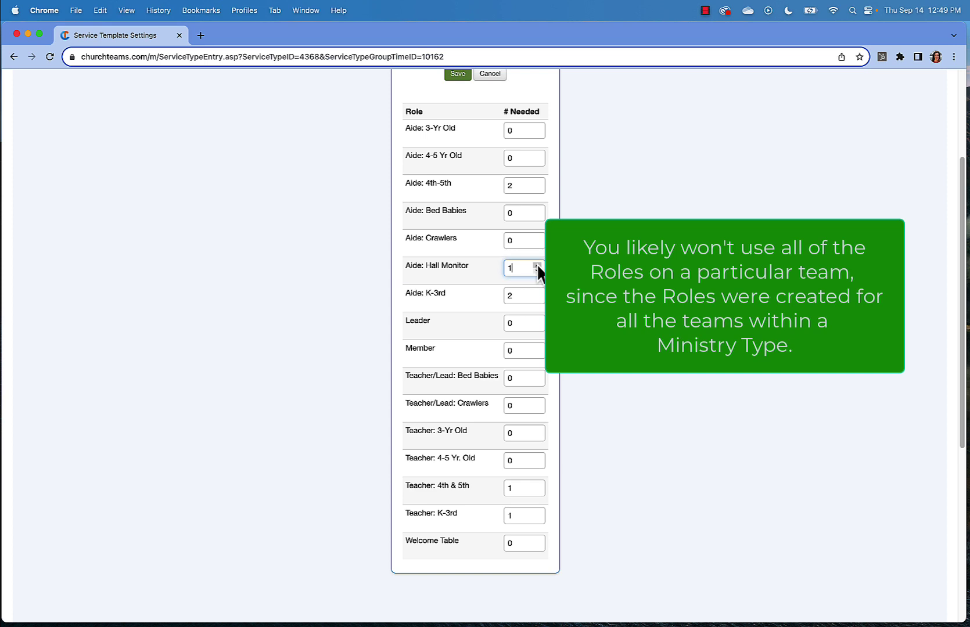
scroll(488, 252, up, 5)
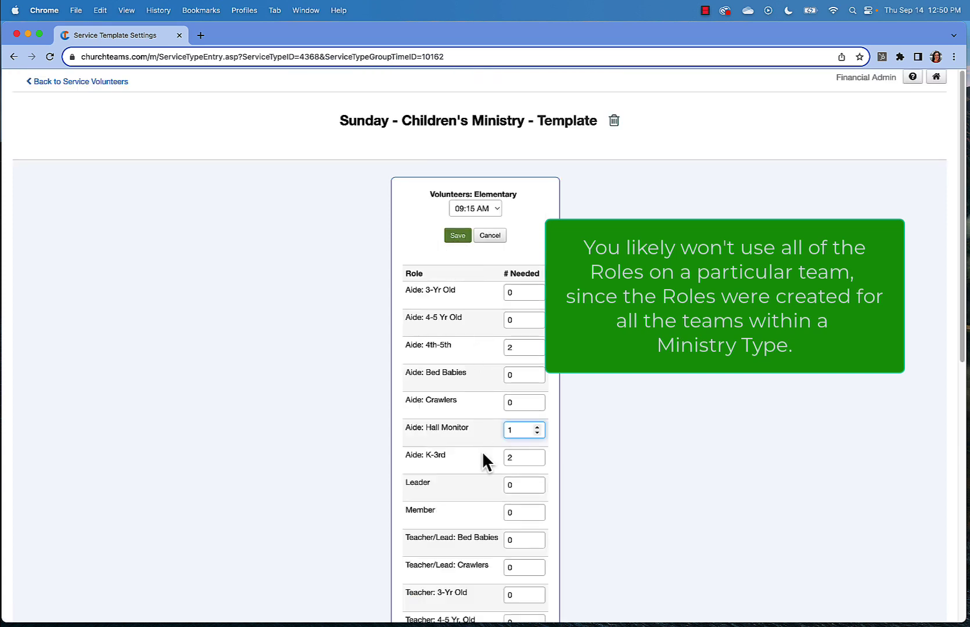
click(457, 235)
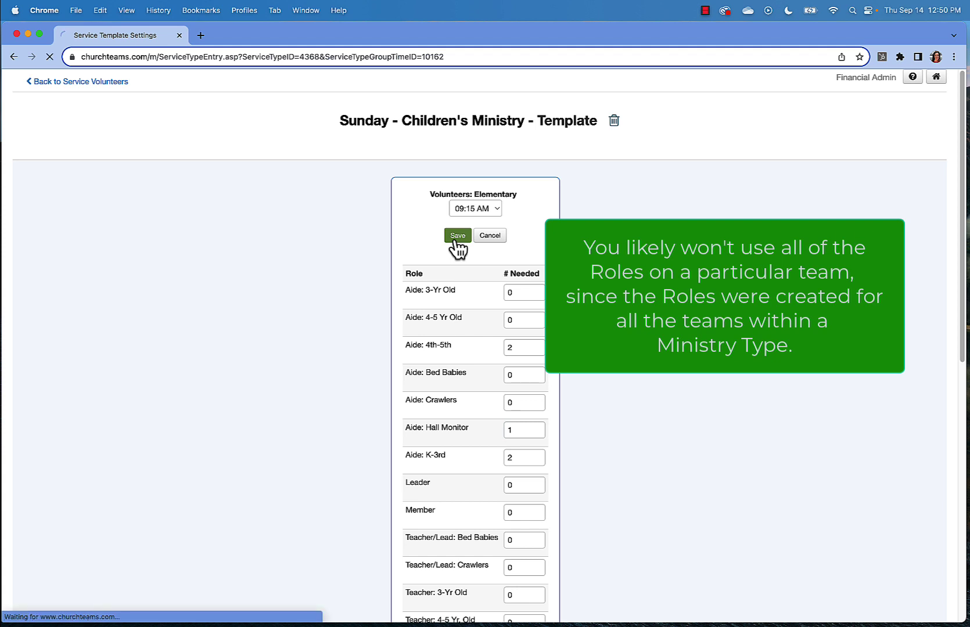
click(504, 152)
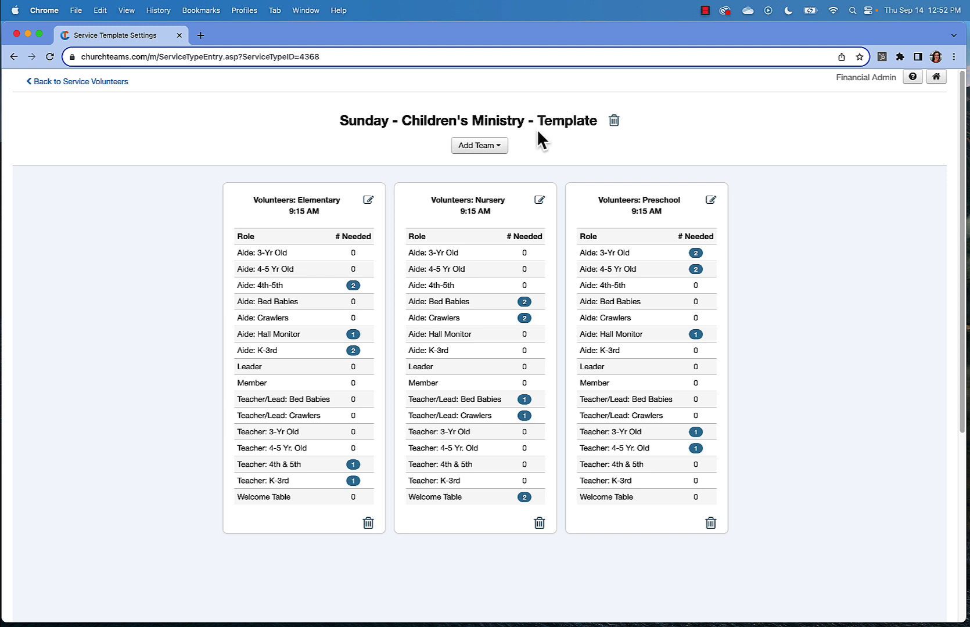
- Go back to the Service Volunteers template list
click(75, 82)
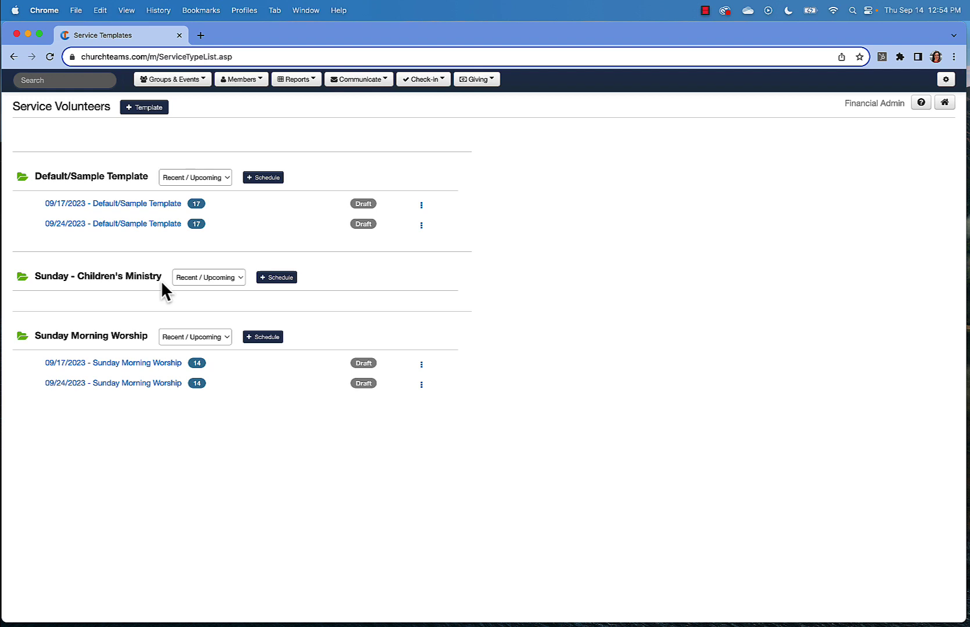
- Add a Sunday - Children's Ministry schedule dated September 17, 2023, keeping its default name
click(275, 278)
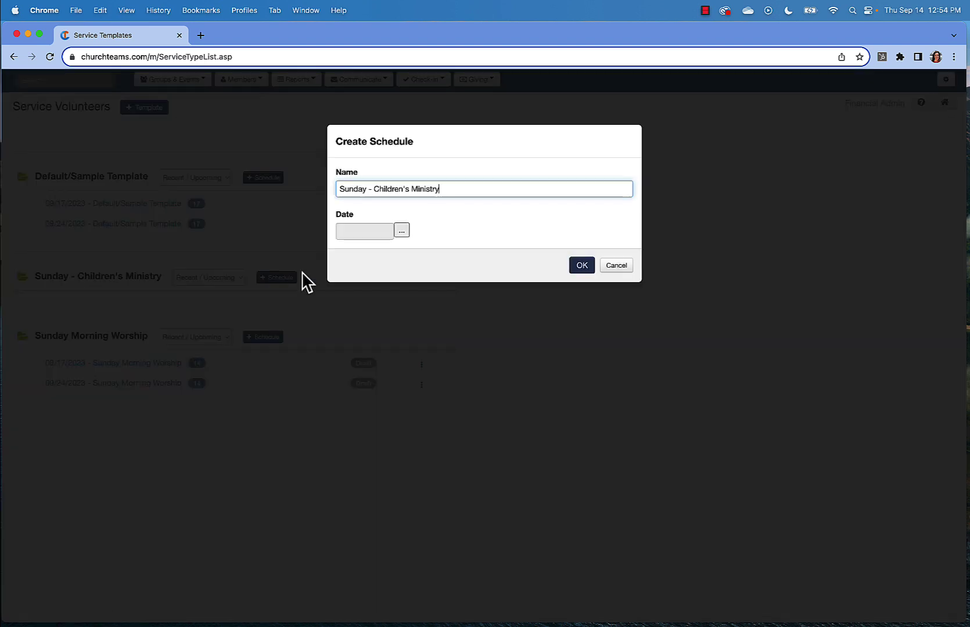
drag(441, 189, 340, 188)
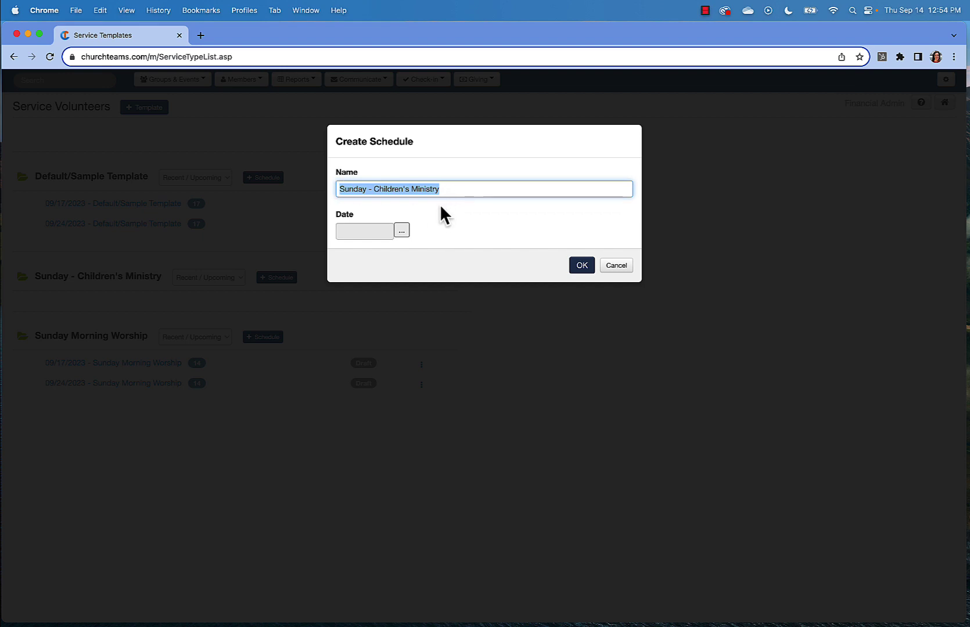
click(402, 231)
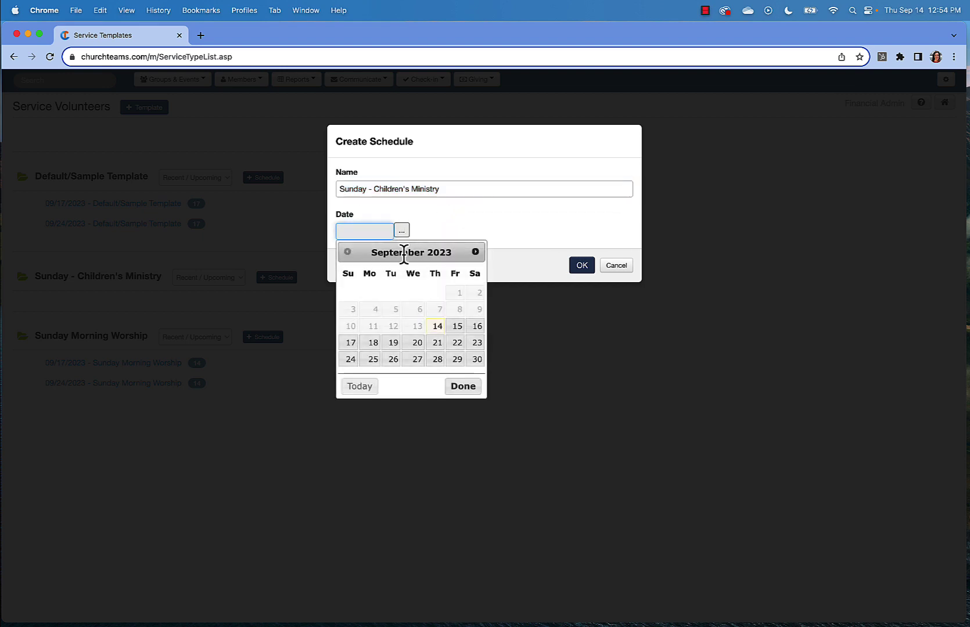
click(348, 343)
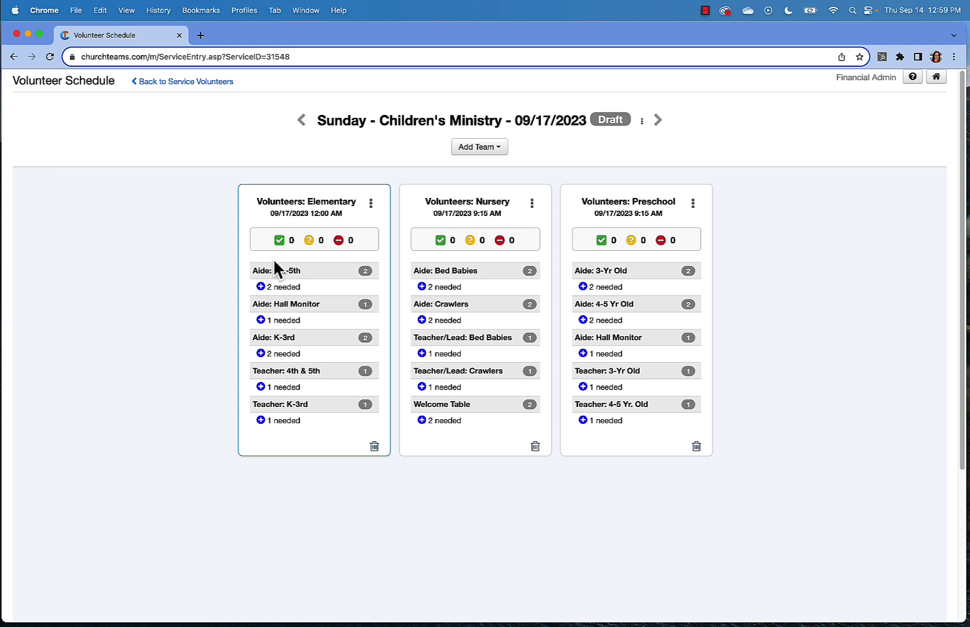
- Select the first listed Elementary volunteer and replace their Member role with Aide: 4th-5th
click(261, 287)
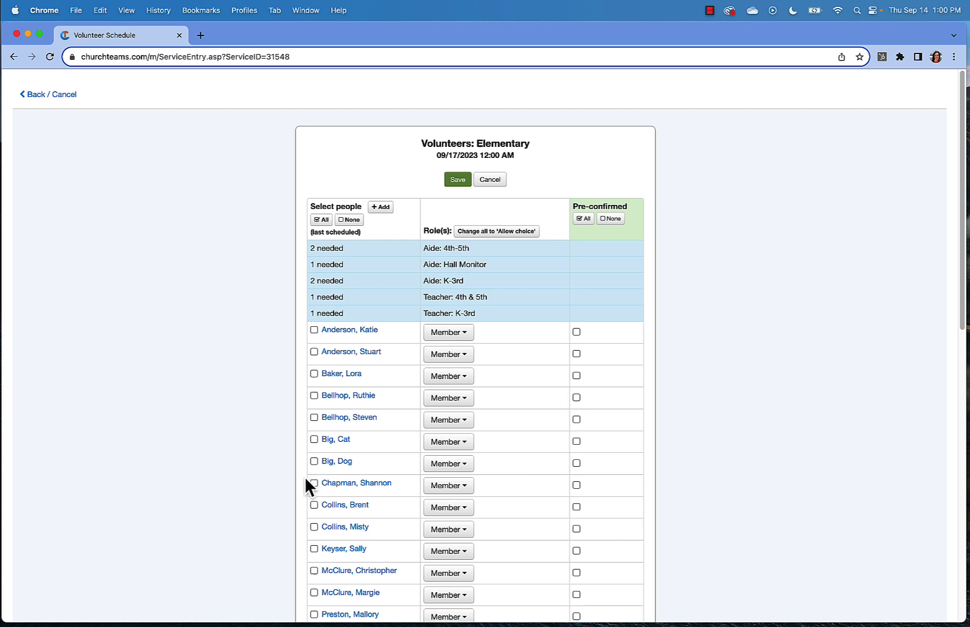
scroll(307, 483, down, 1)
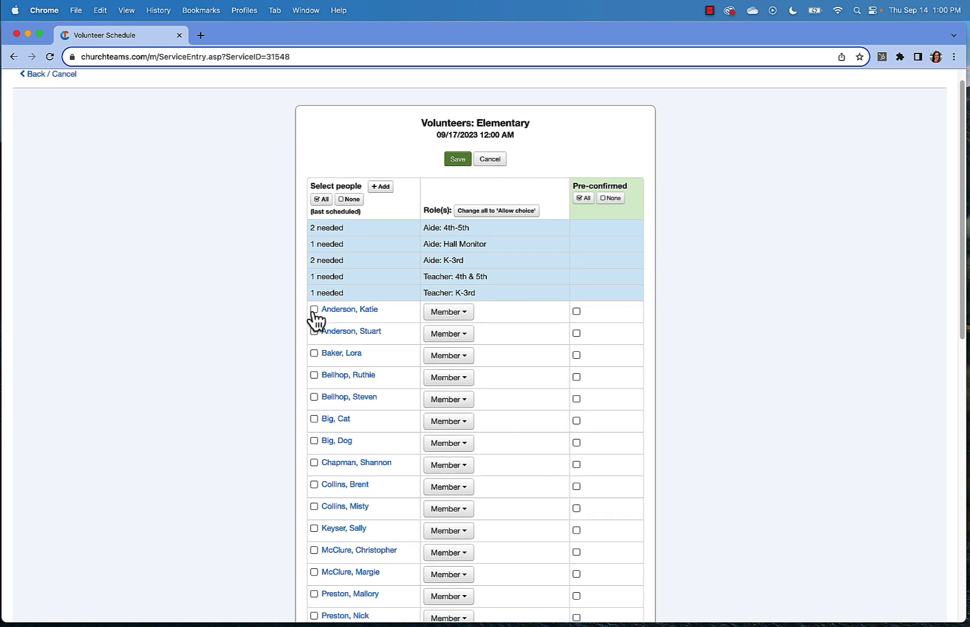
click(315, 311)
click(465, 313)
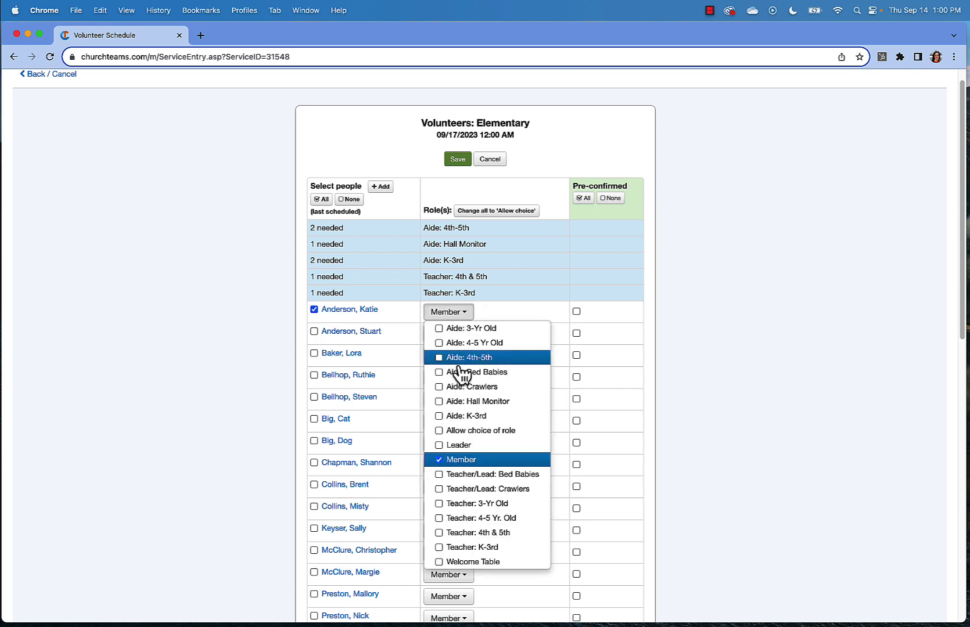
click(440, 465)
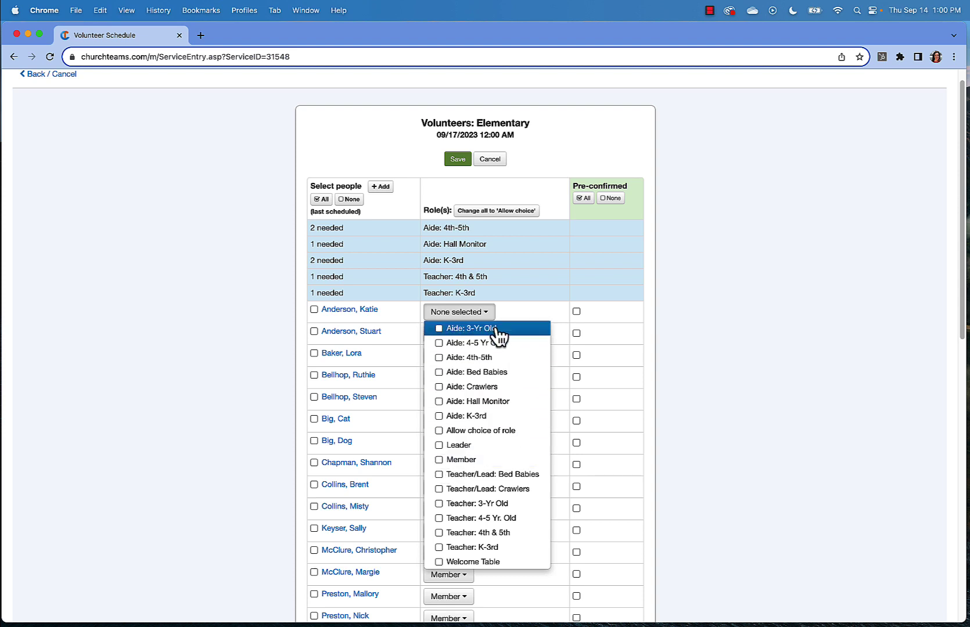
click(439, 358)
click(530, 321)
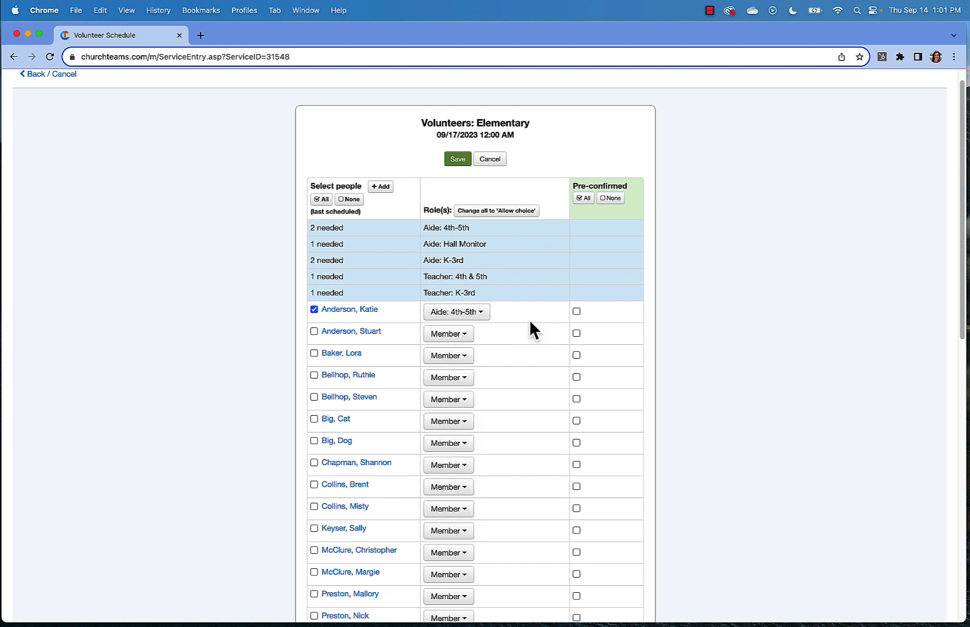
- Mark the first Elementary volunteer as pre-confirmed
click(577, 313)
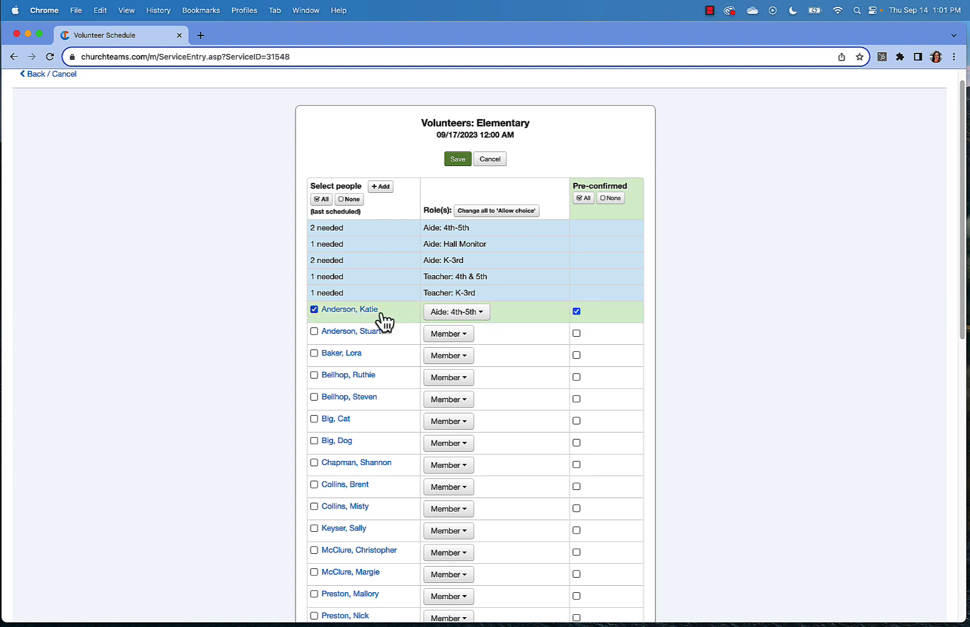
click(321, 200)
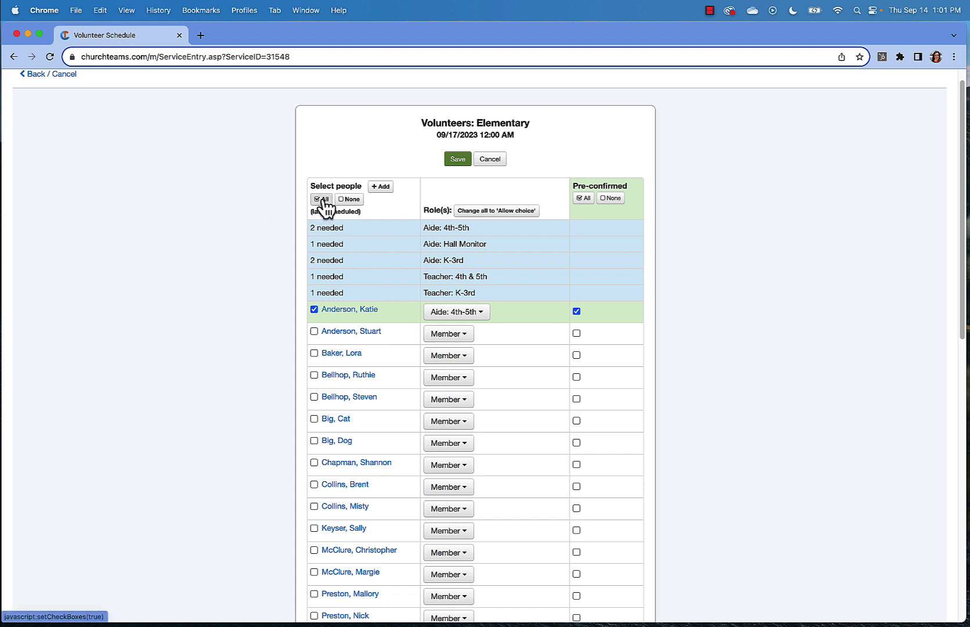
click(343, 199)
- Add the second through seventh people with 'Allow choice' roles and save the team
click(314, 332)
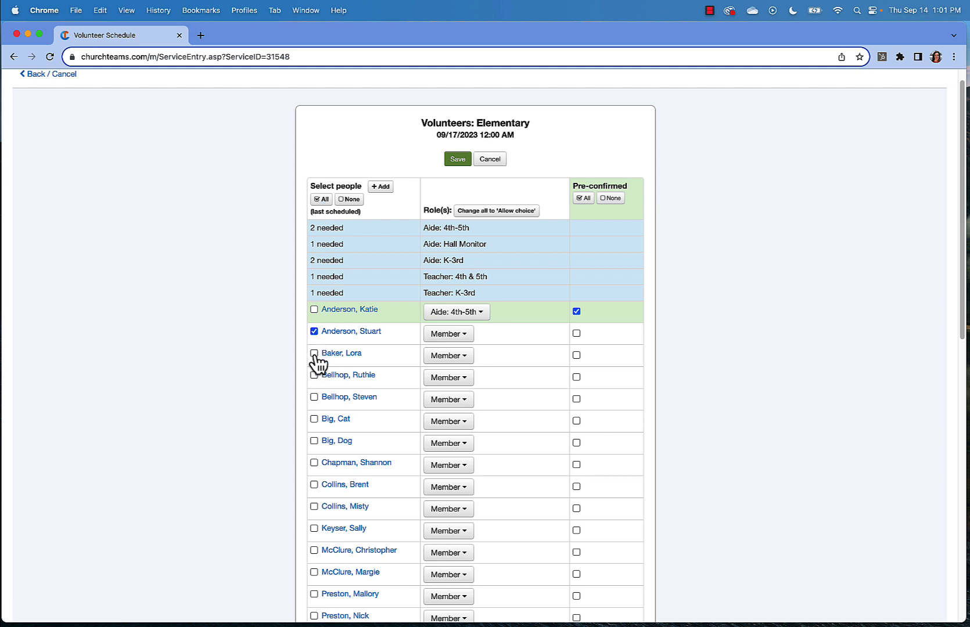
click(314, 353)
click(314, 375)
click(314, 397)
click(313, 418)
click(313, 441)
click(478, 212)
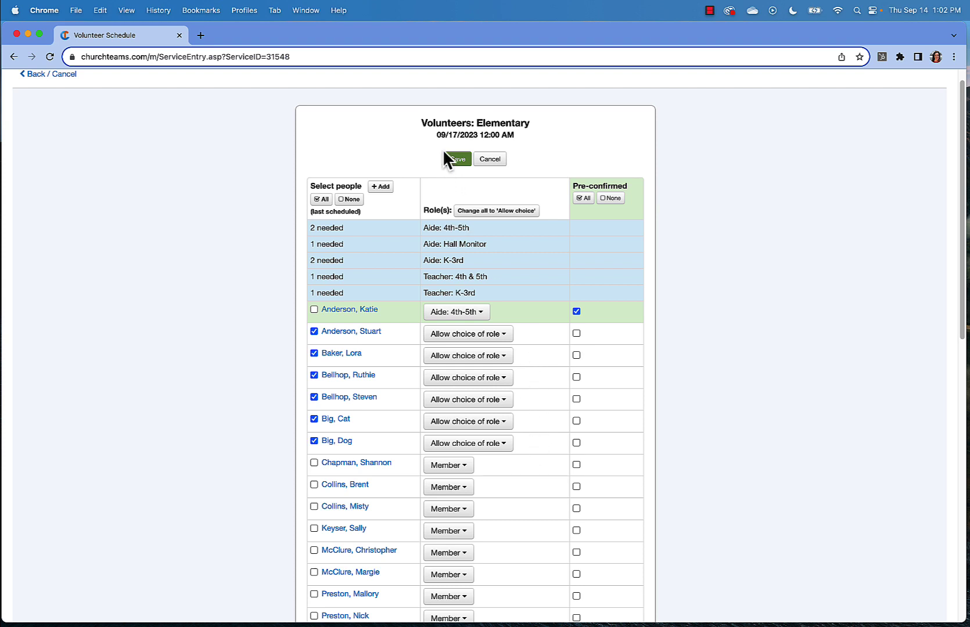
click(458, 160)
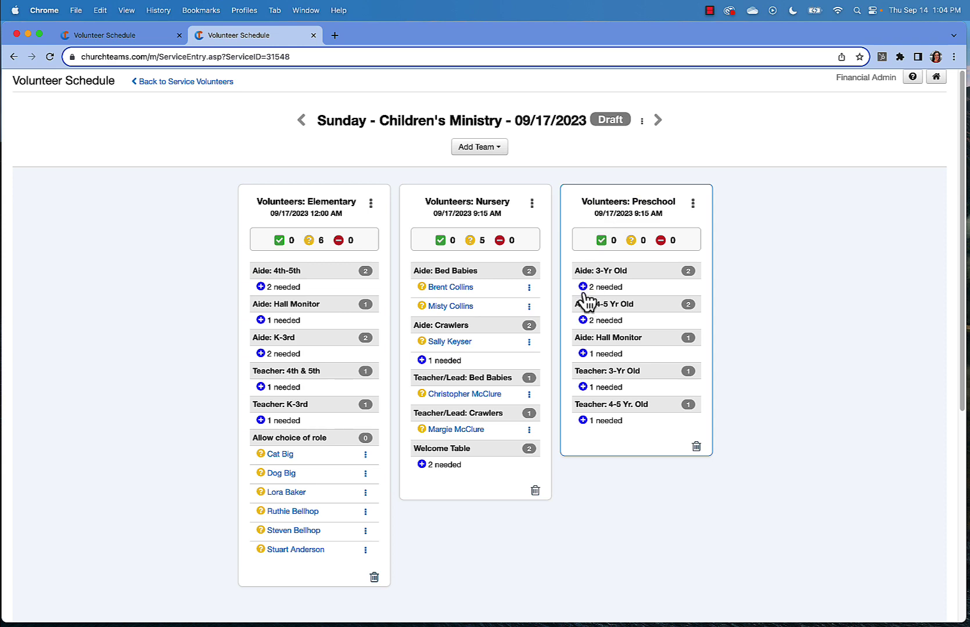
- Open the Preschool team's '+ 2 needed' list to start adding volunteers
click(582, 287)
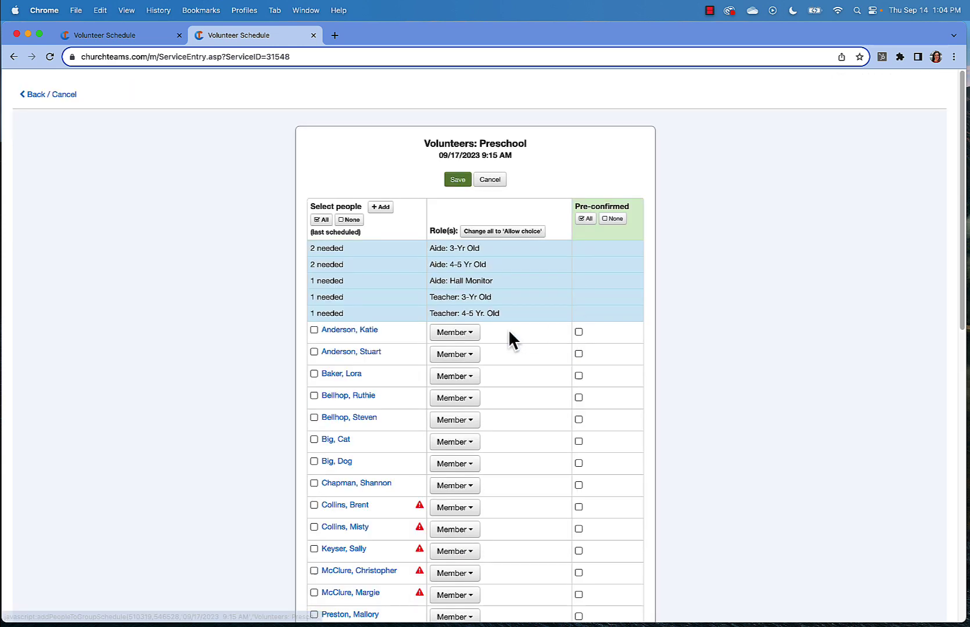
scroll(456, 430, down, 5)
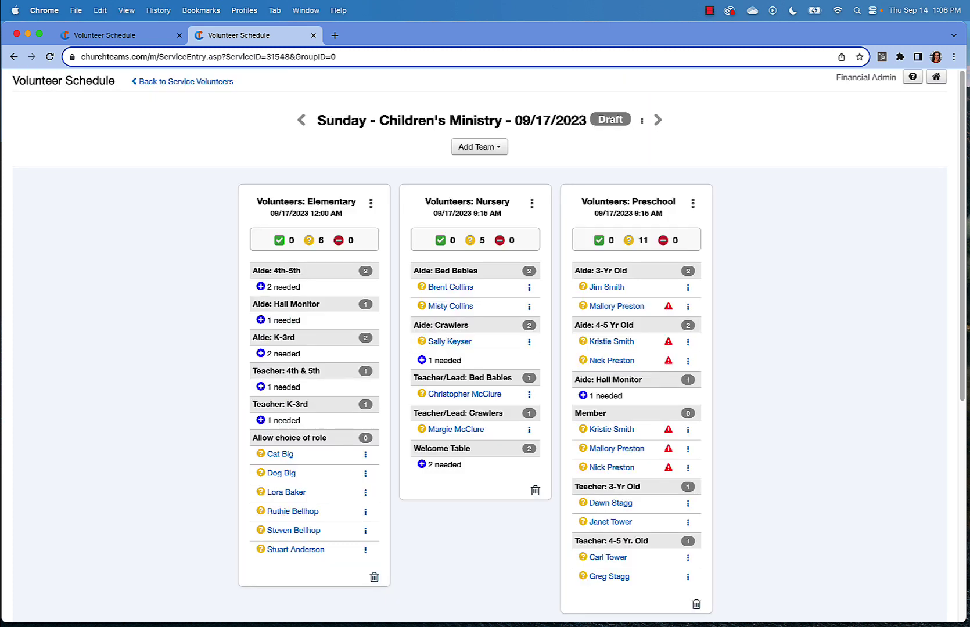
- From the schedule list, copy the 09/17/2023 schedule to Sep 24 and Oct 1 and save
click(182, 83)
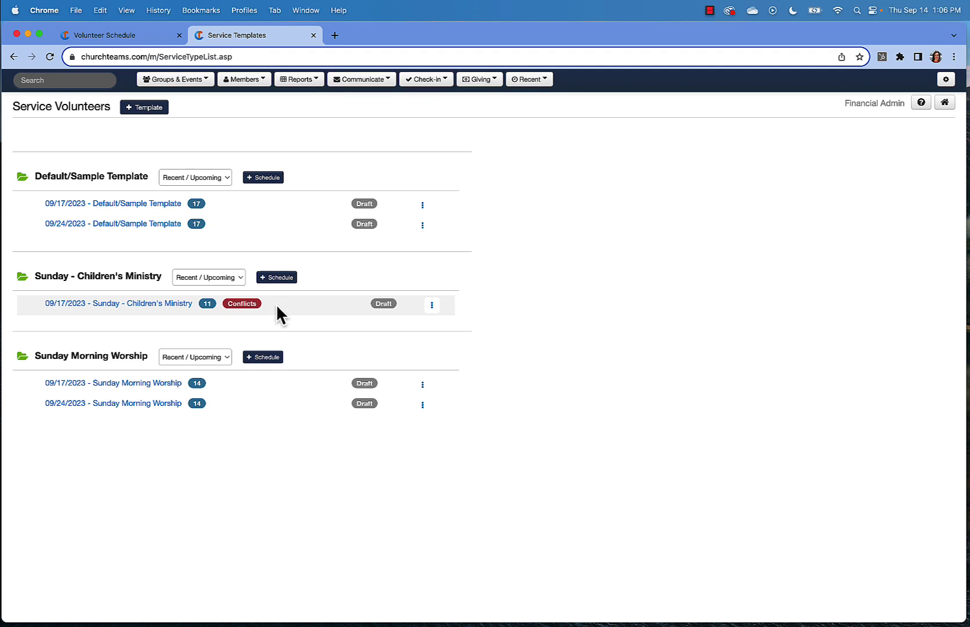
click(431, 305)
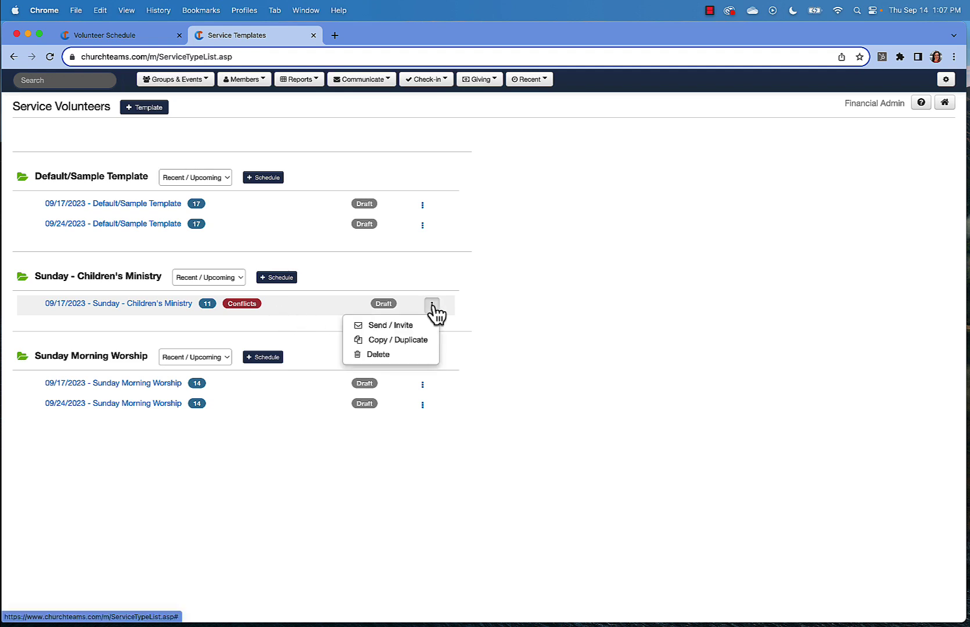
click(419, 350)
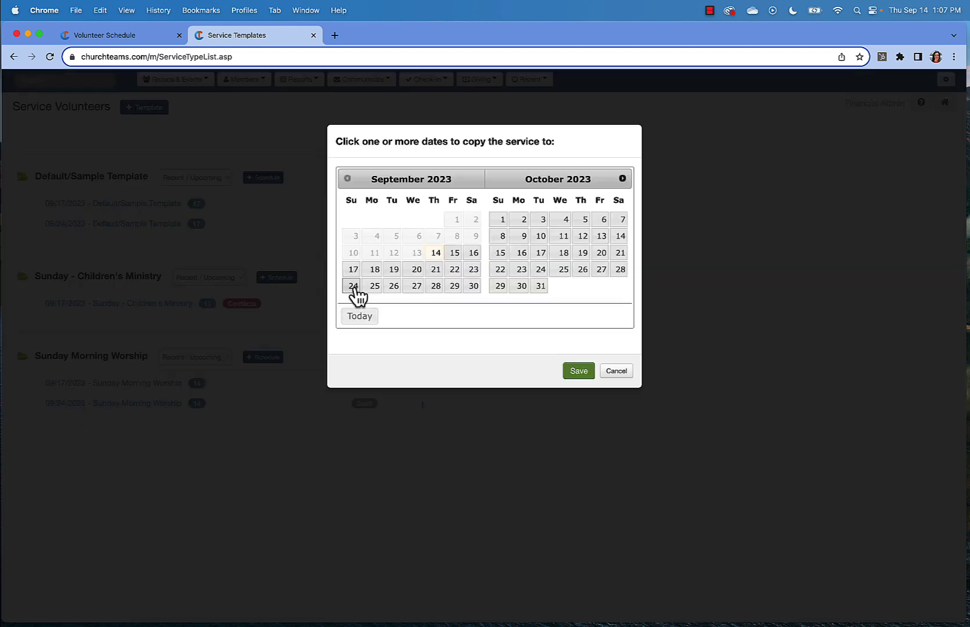
click(354, 287)
click(501, 220)
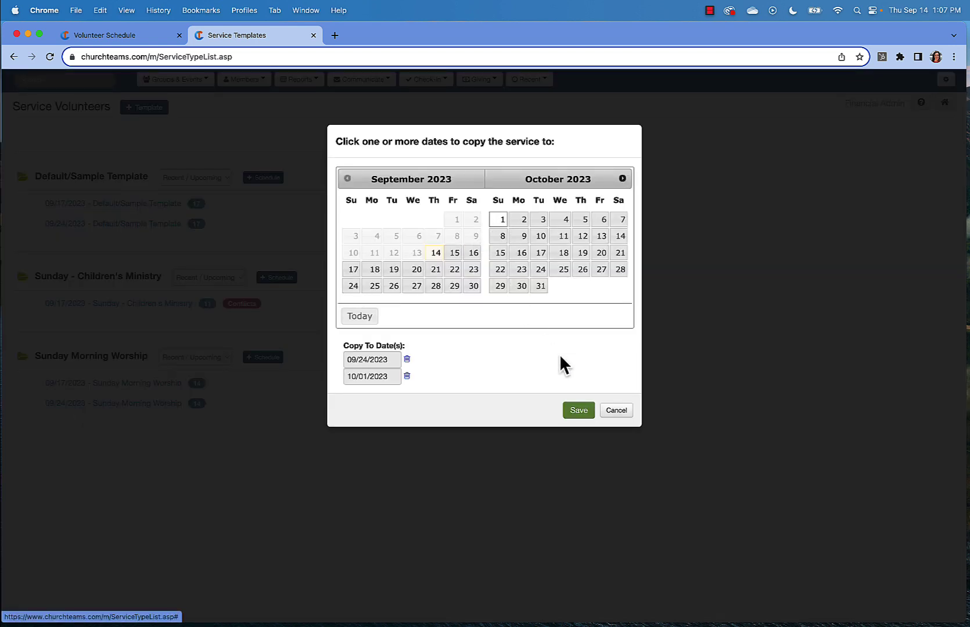
click(580, 413)
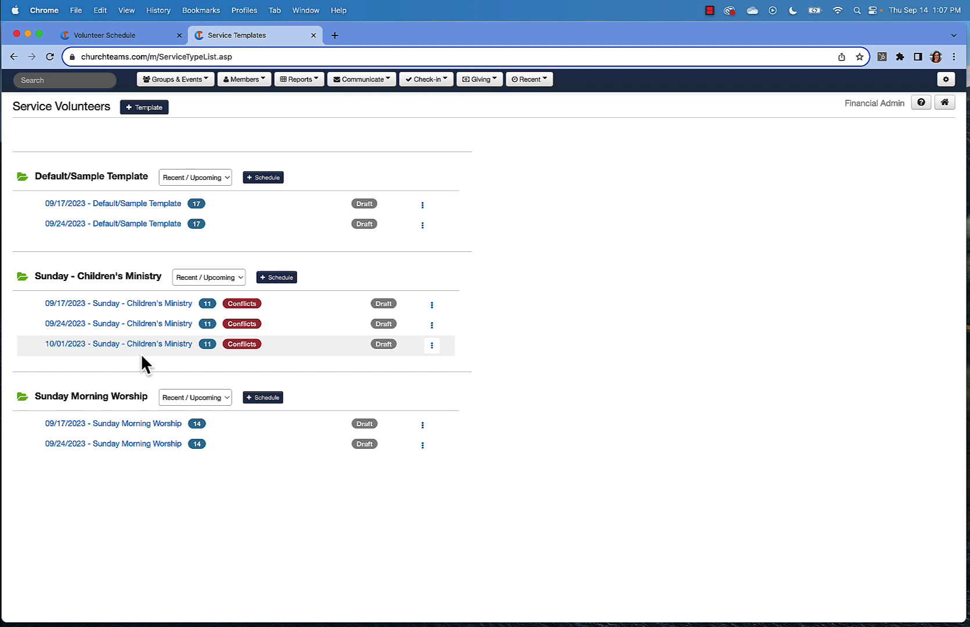
- Create another Sunday - Children's Ministry schedule and date it 10/15/2023
click(278, 279)
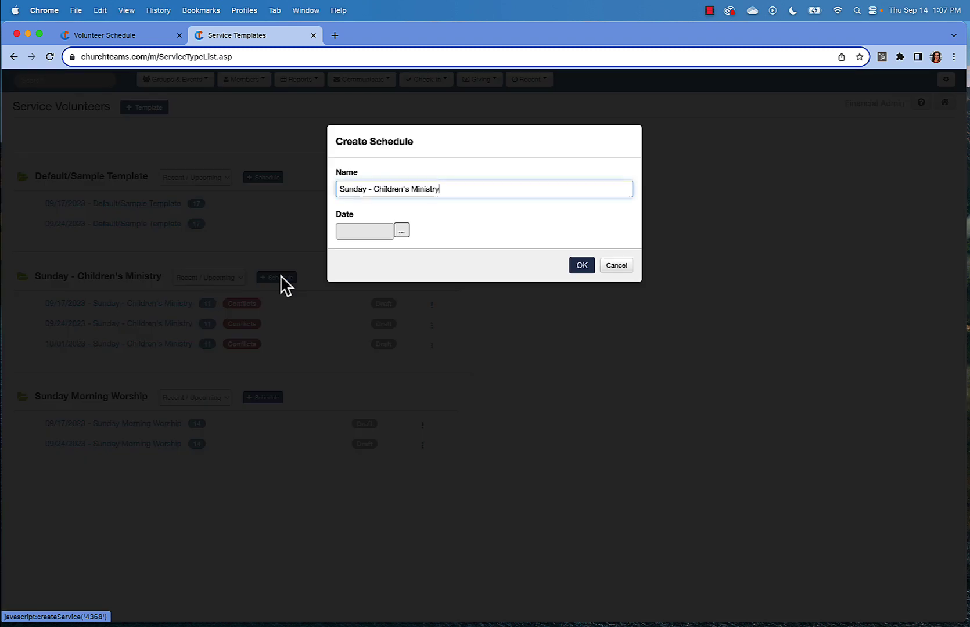
click(401, 232)
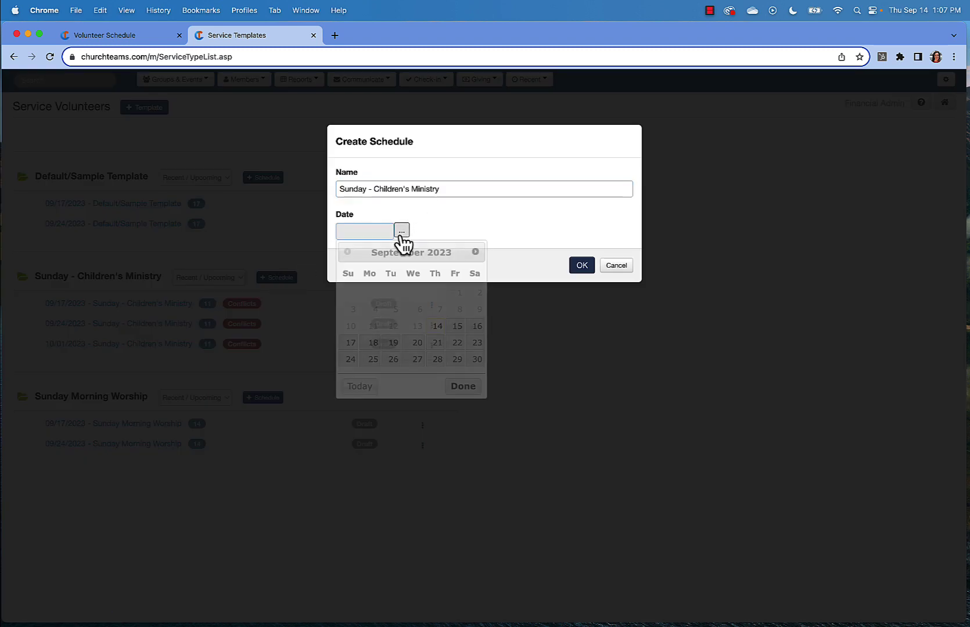
click(477, 252)
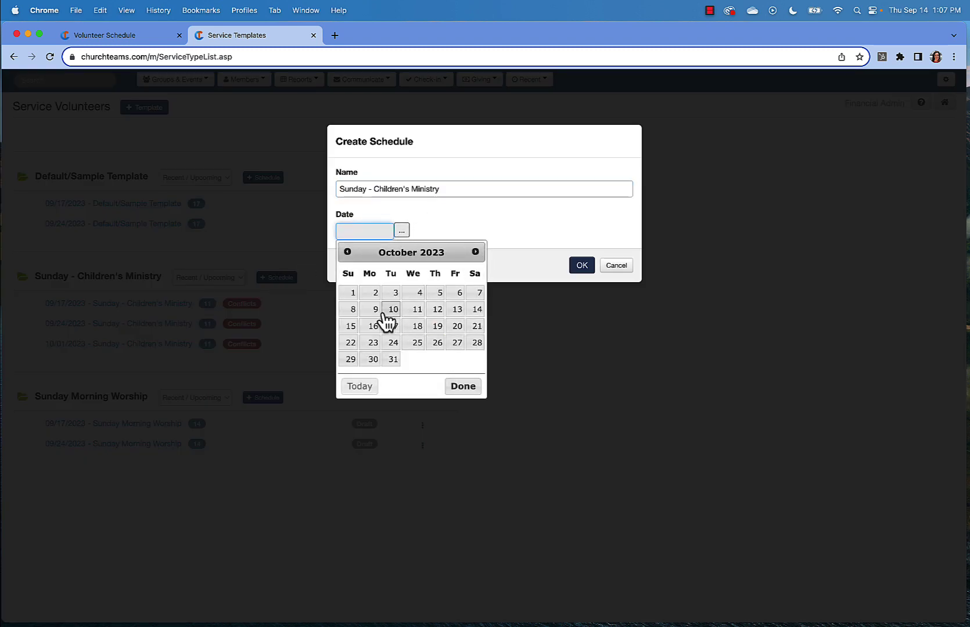
click(350, 326)
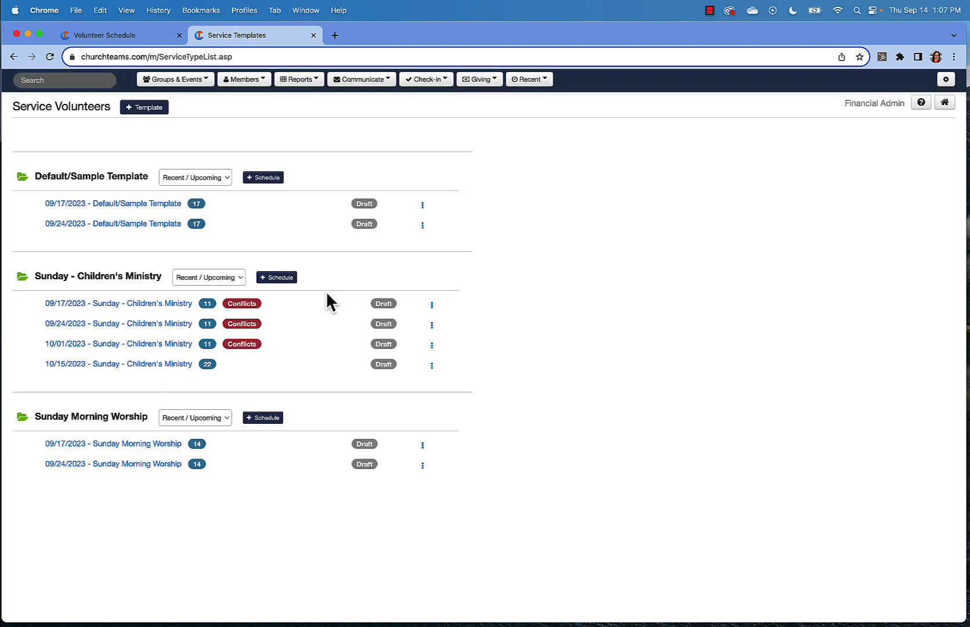
- Send invitations from the 09/17 schedule, adding 09/24 Default/Sample Template and 09/24 Children's Ministry
click(432, 306)
click(433, 306)
click(406, 326)
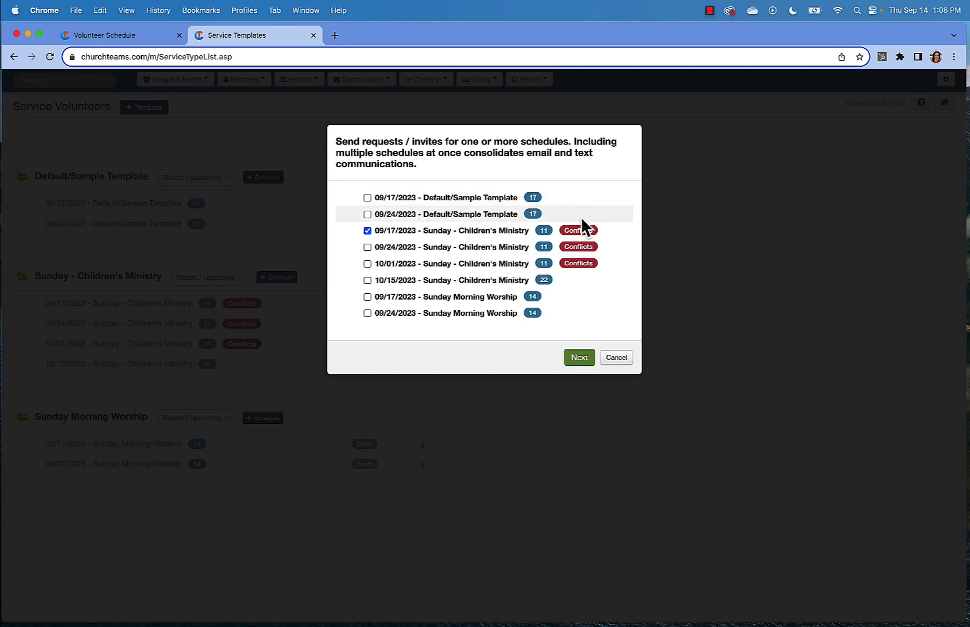
click(367, 213)
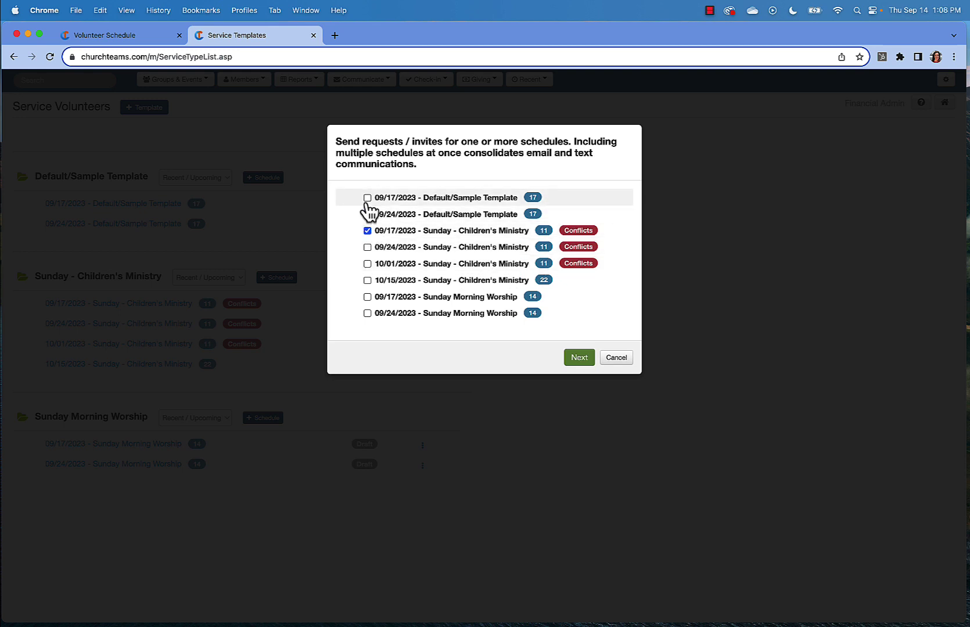
click(367, 247)
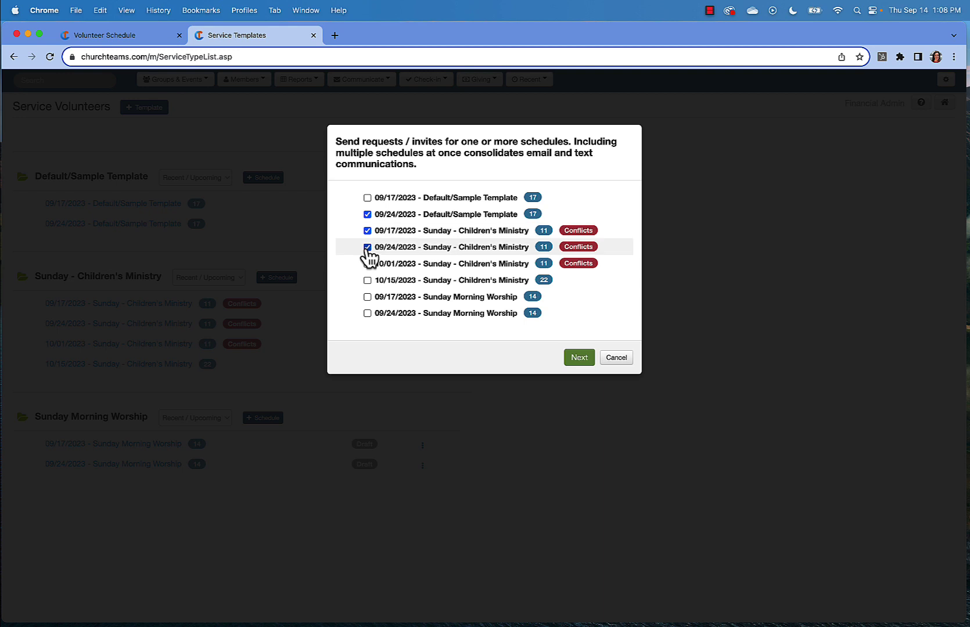
- Review the three selected schedules and message, leave the message optional, and send the requests
click(579, 358)
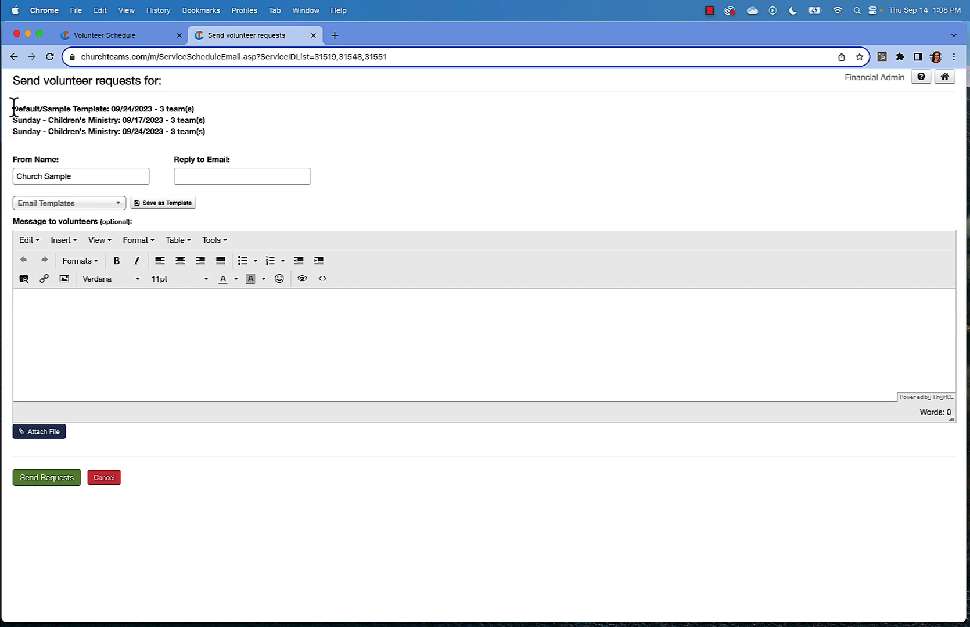
drag(13, 107, 206, 140)
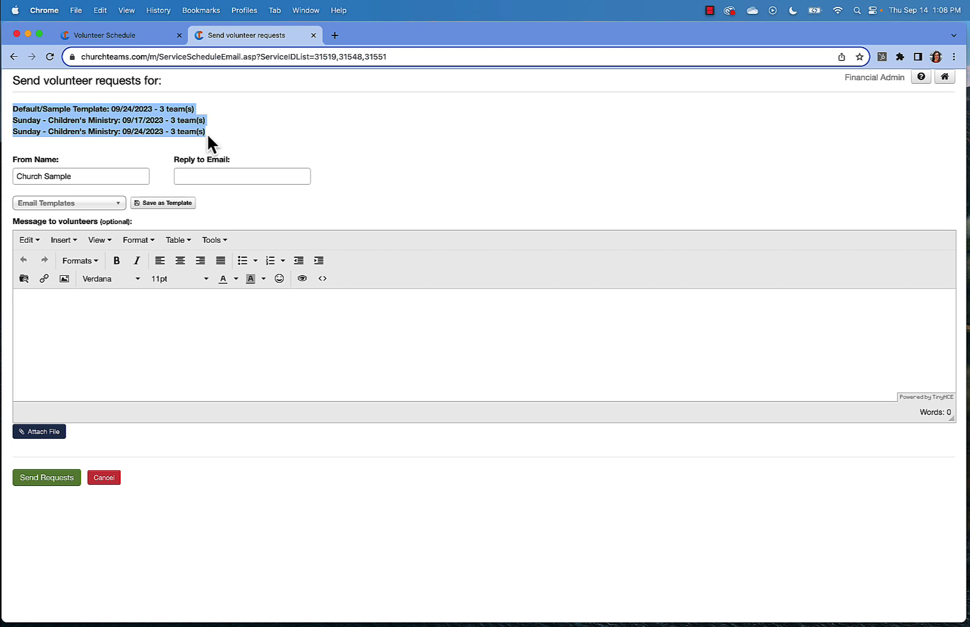
click(120, 322)
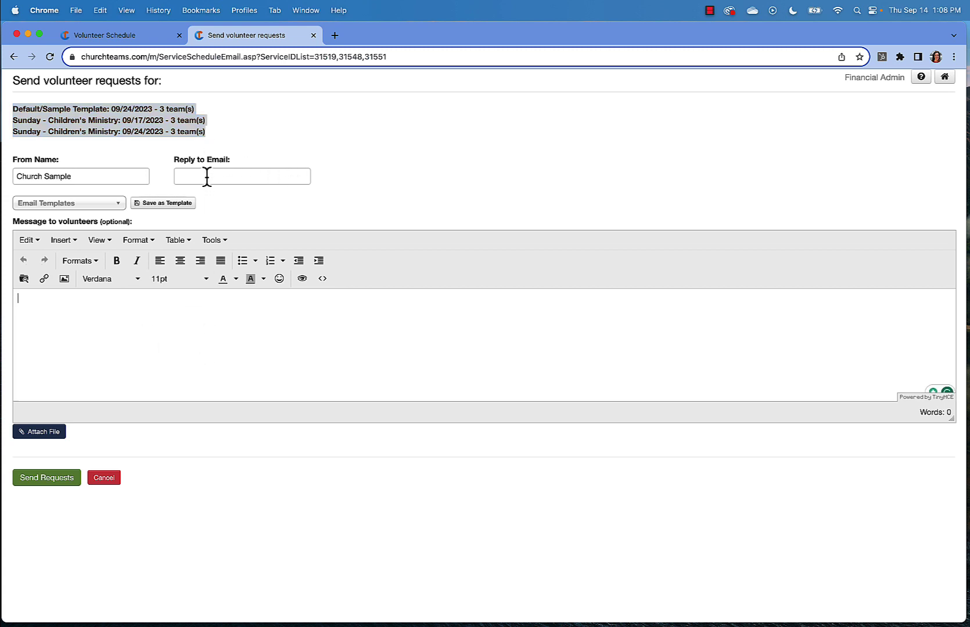
click(206, 176)
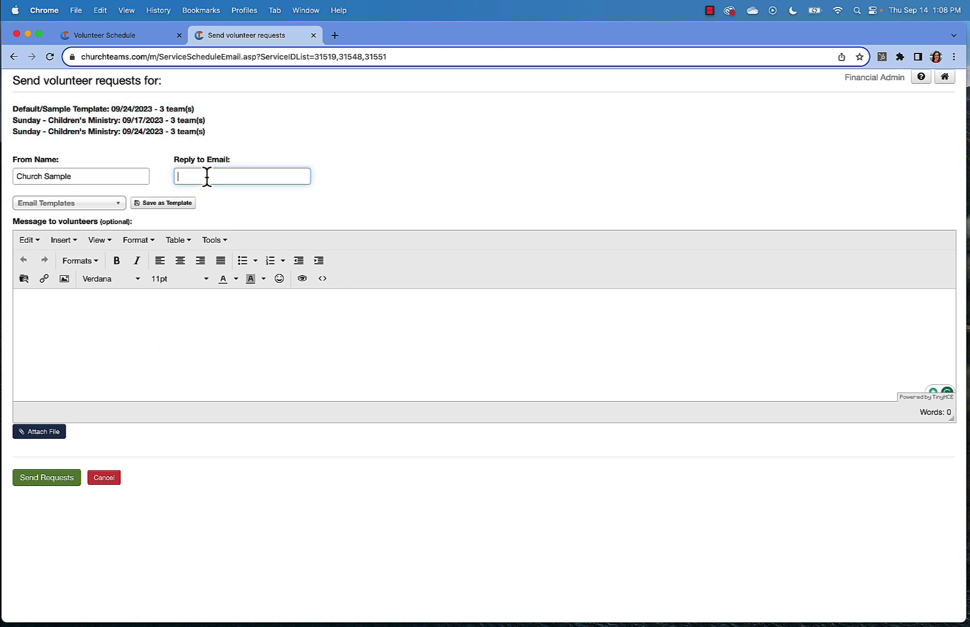
click(77, 306)
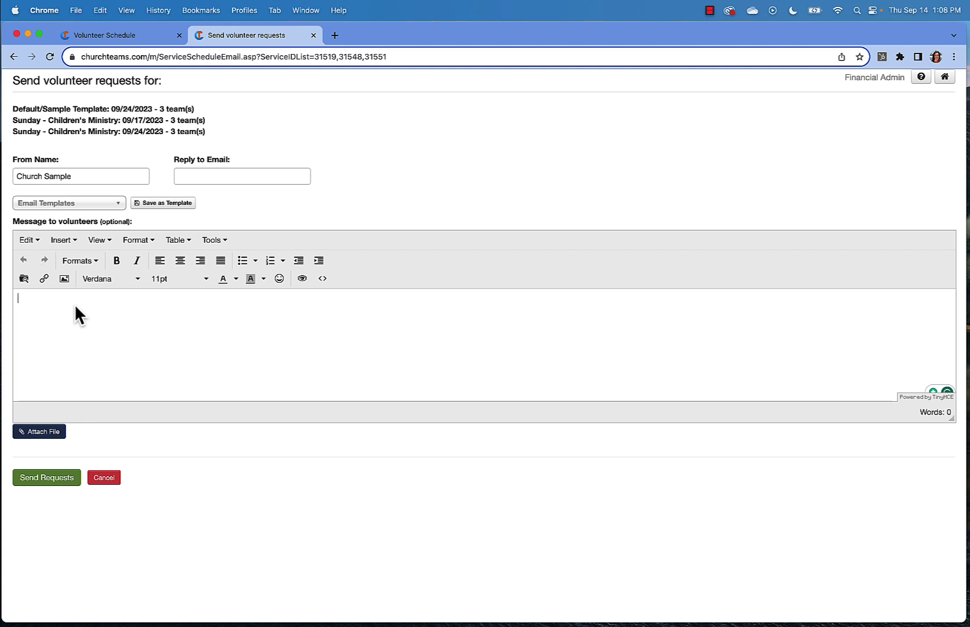
click(56, 480)
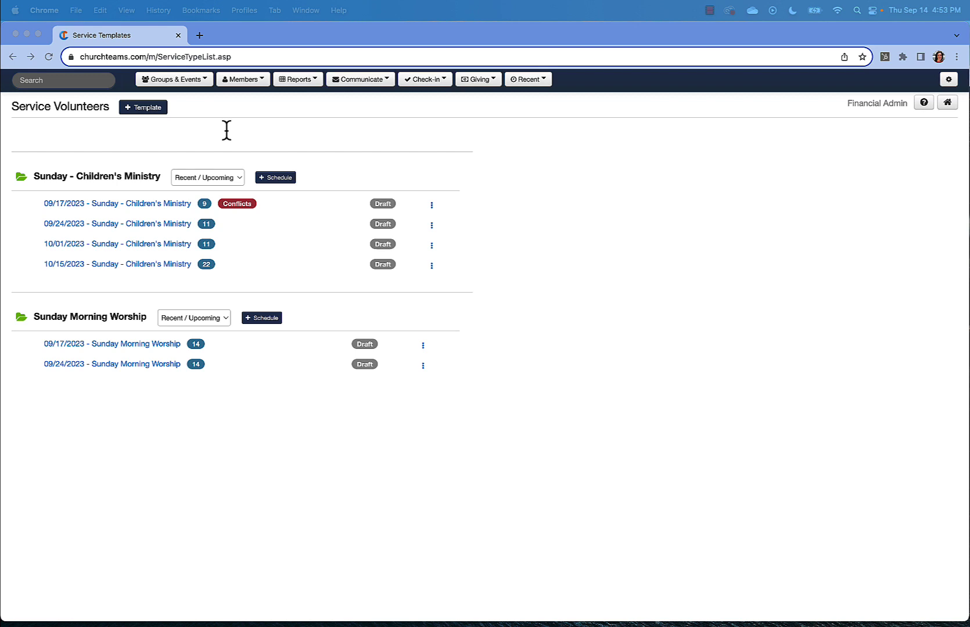
- Open the 09/17/2023 - Sunday - Children's Ministry link from the Service Volunteers list
click(32, 214)
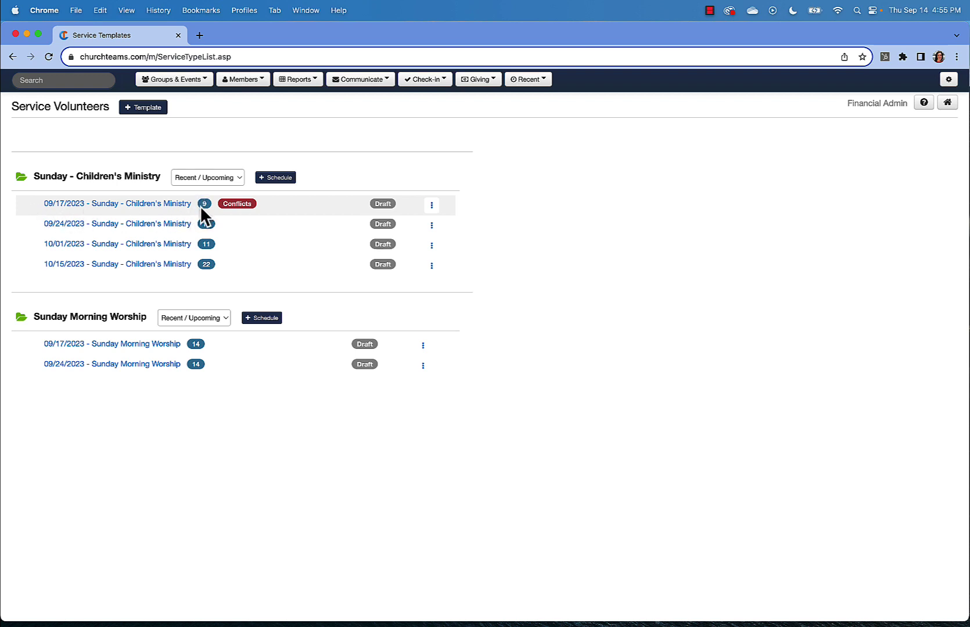
mouse_move(200, 206)
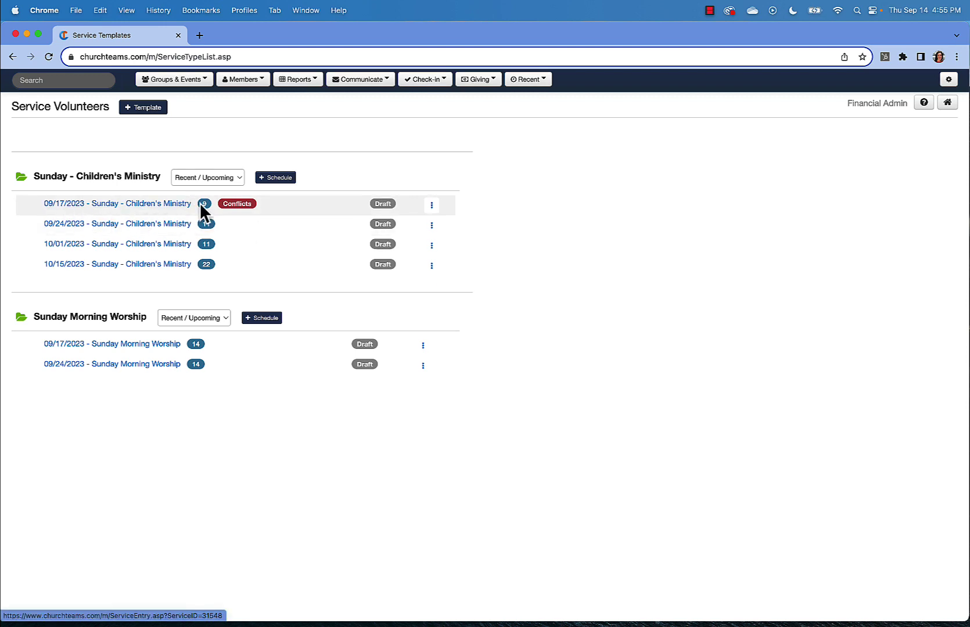
click(140, 208)
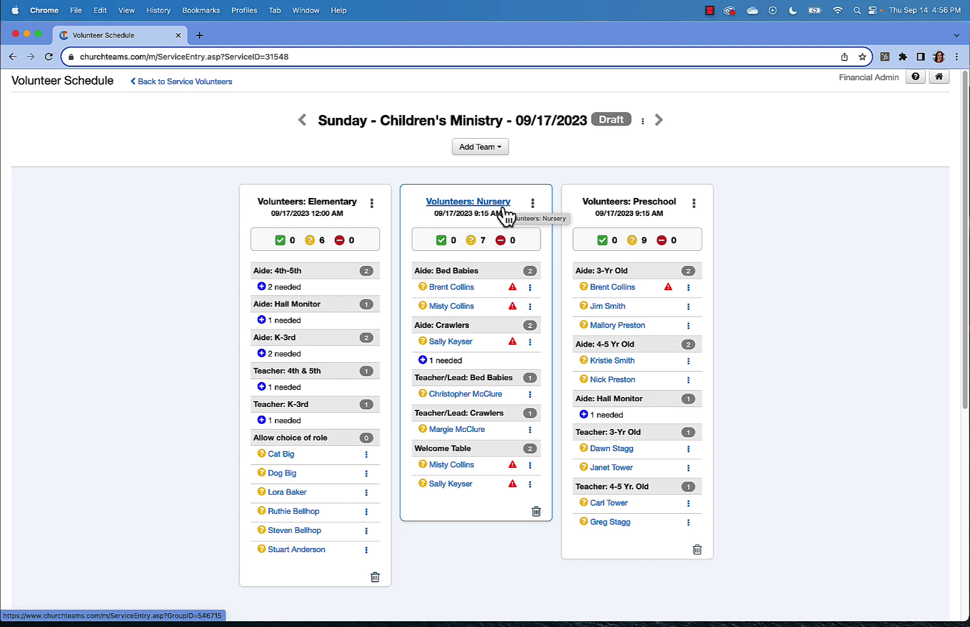
- Uncheck 'Treat multiple roles as conflict' for Nursery, then reopen the 09/17 schedule
click(478, 209)
mouse_move(506, 208)
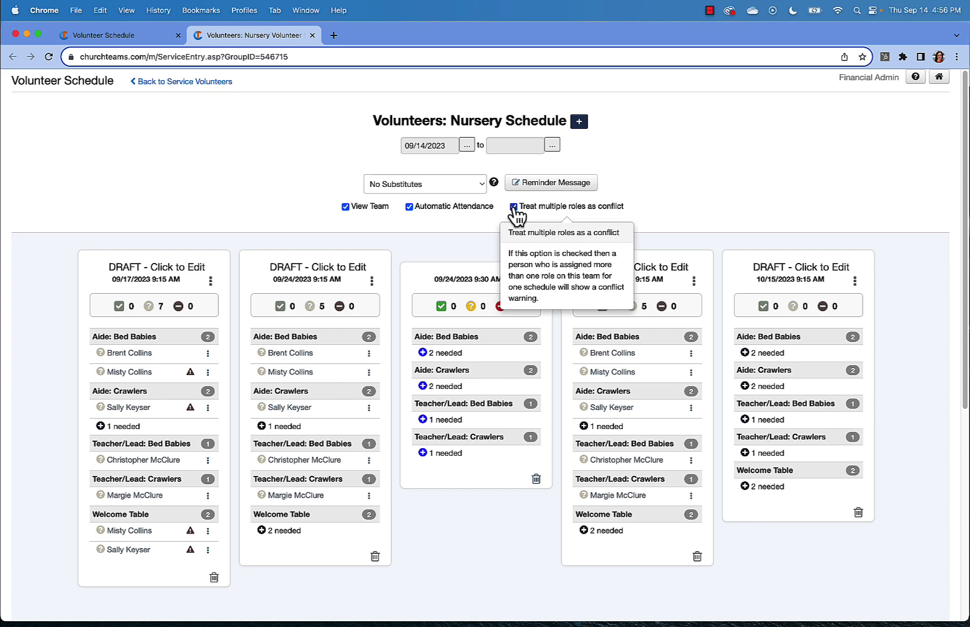
click(513, 207)
click(209, 82)
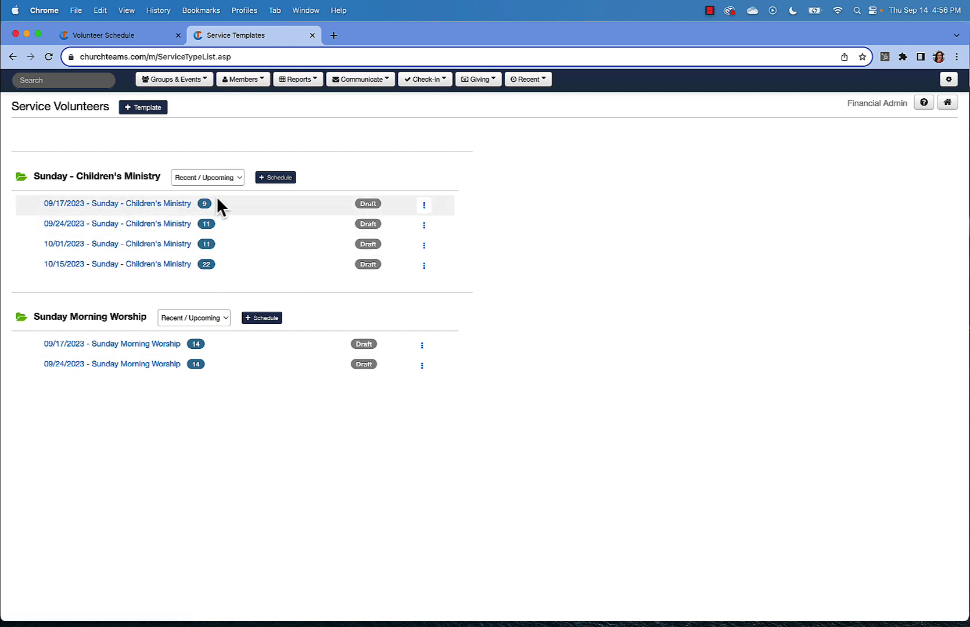
click(157, 203)
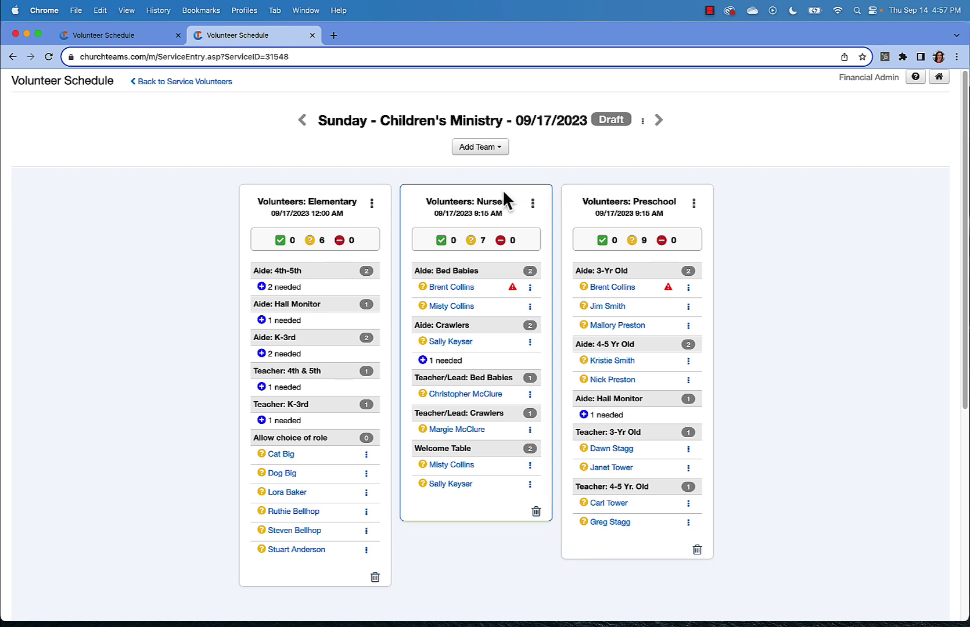
- In Nursery team settings, set reminders to 0 and 2 days before and save
click(533, 204)
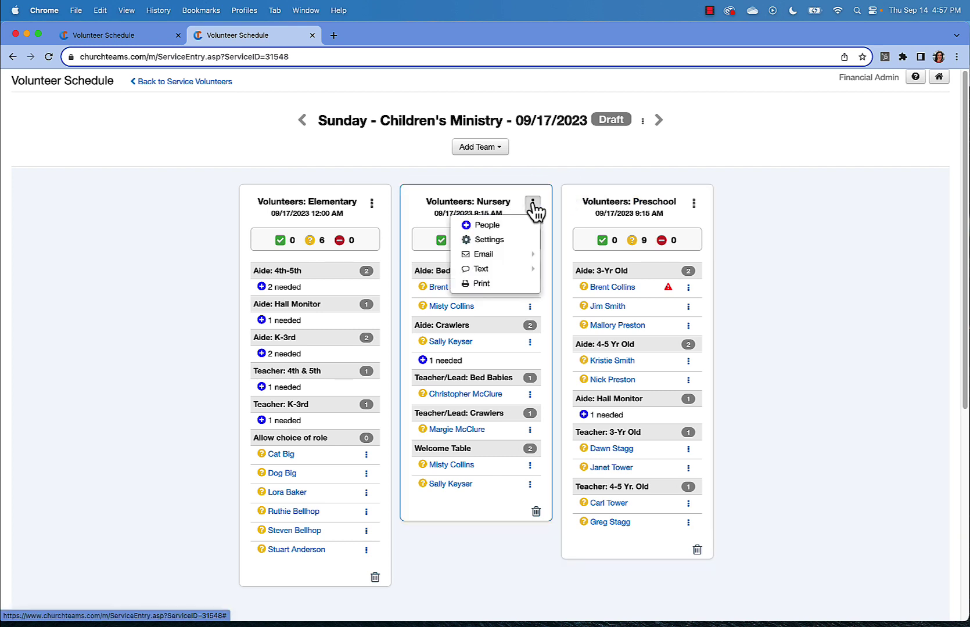
click(505, 240)
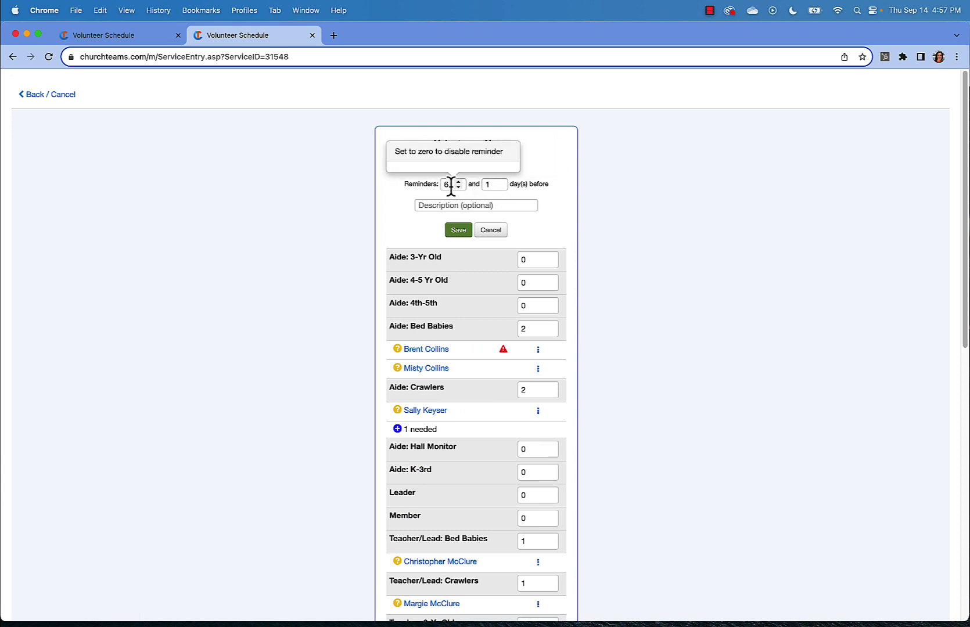
double_click(450, 185)
text(0)
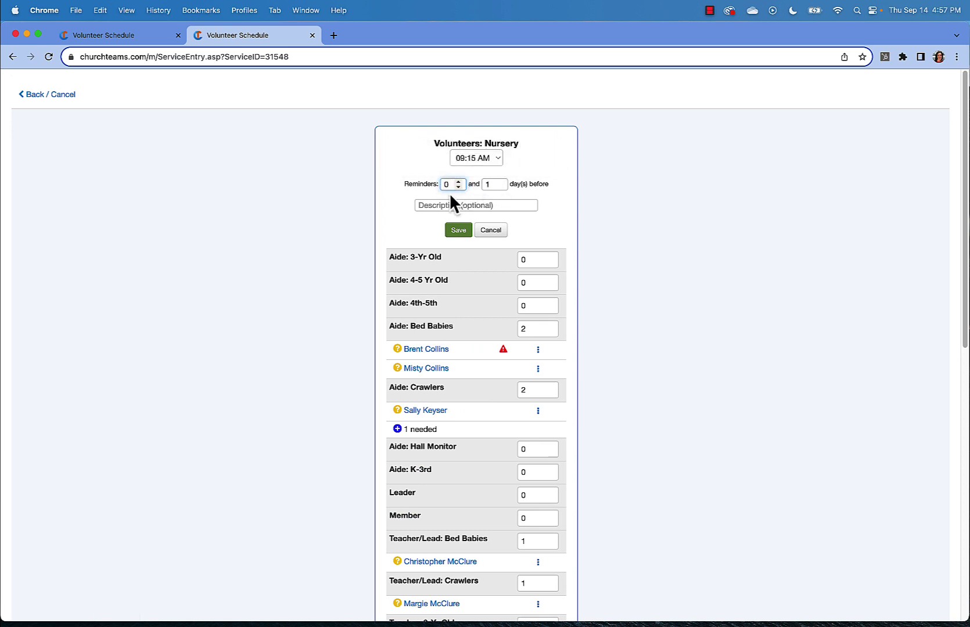
click(500, 182)
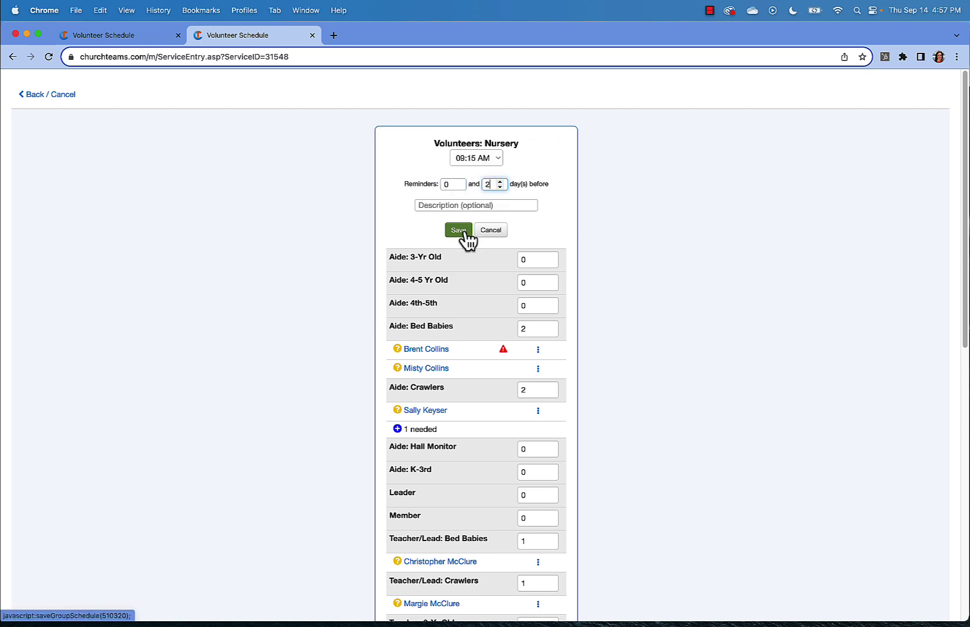
click(467, 233)
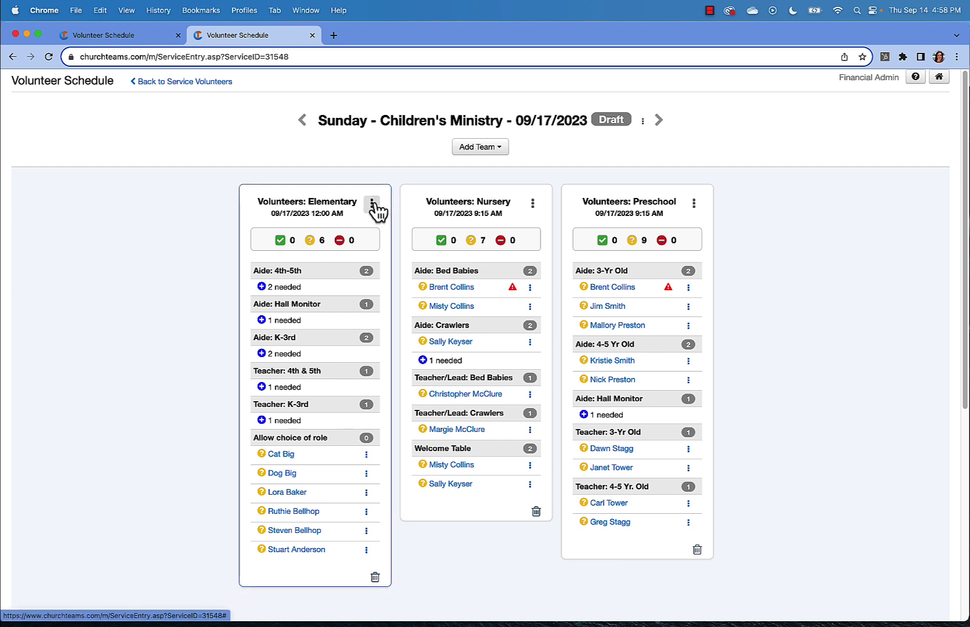
- Open and dismiss the Elementary card's menu, then open the whole schedule's menu beside Draft
click(371, 203)
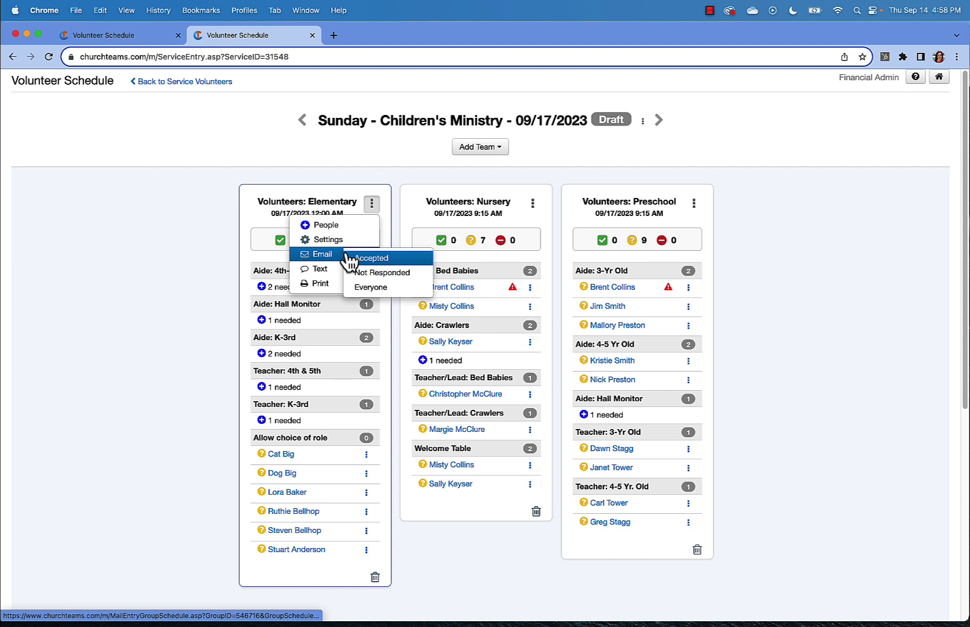
click(385, 209)
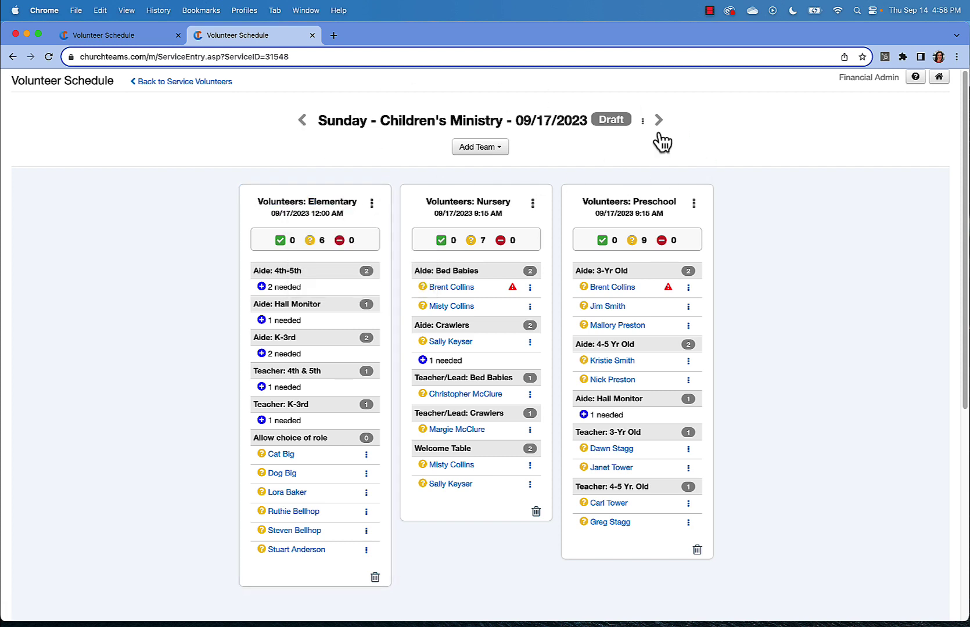
click(643, 121)
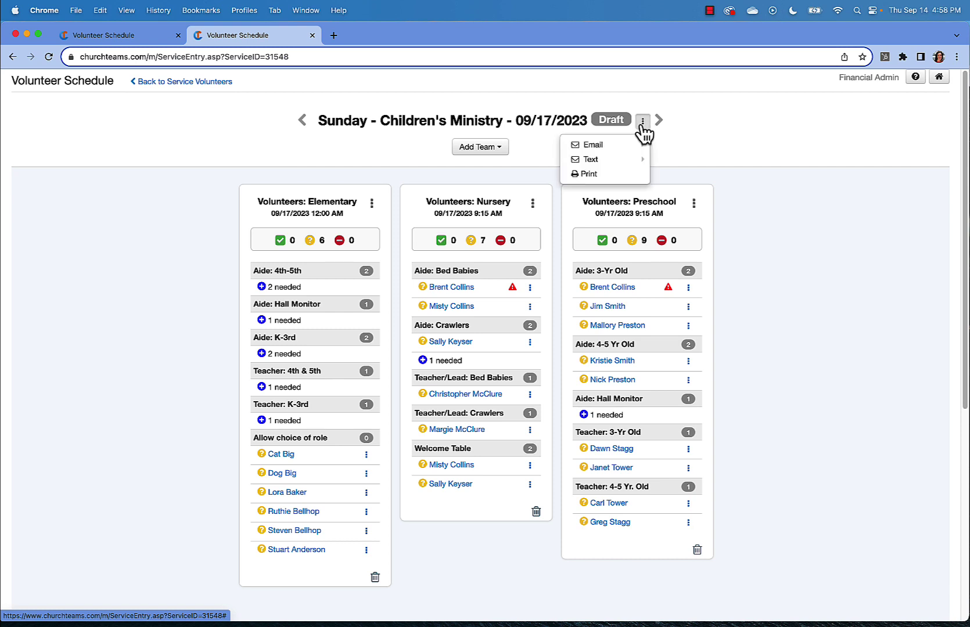
- Go back to Service Volunteers and open the Help - Service Volunteers dialog
click(172, 81)
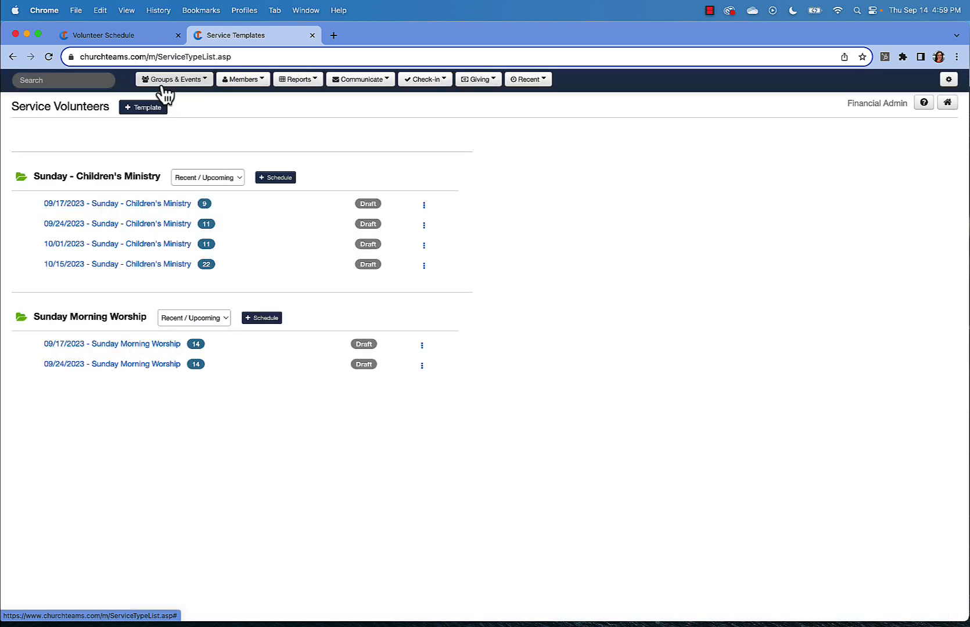
click(924, 104)
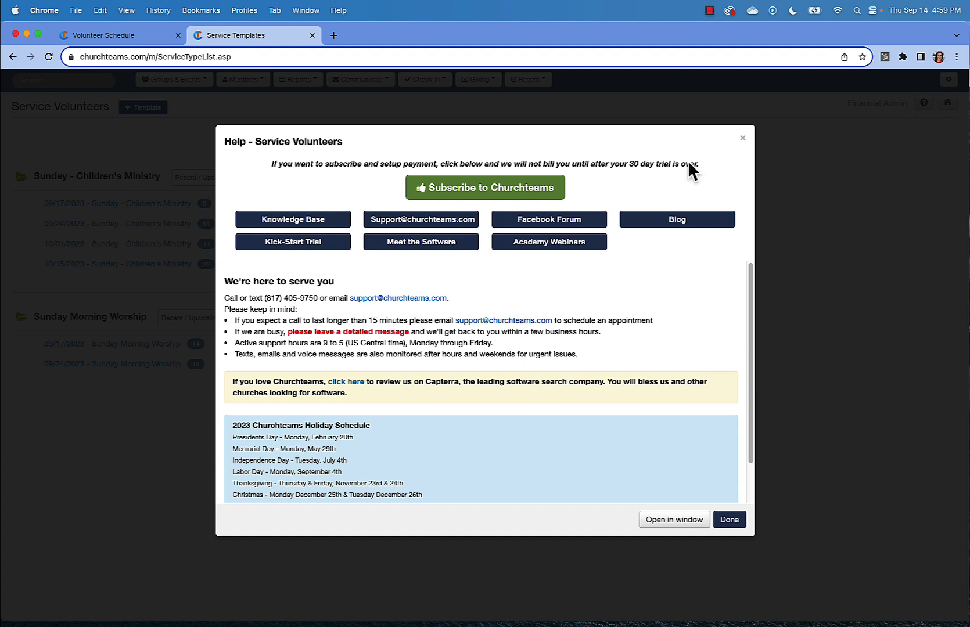